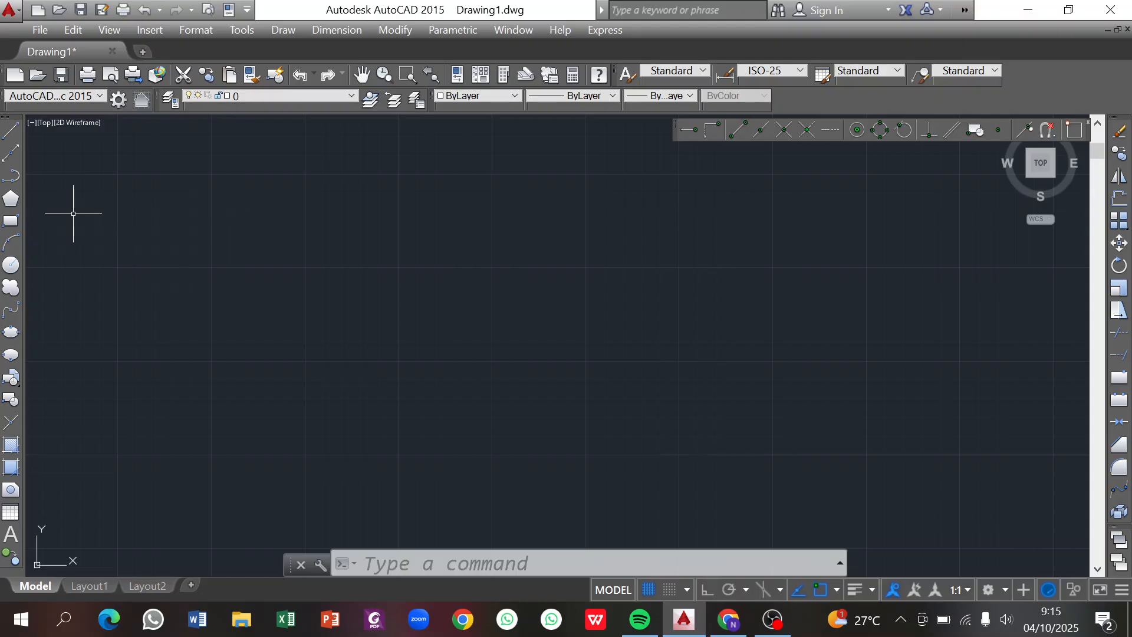
Step: Draw a single horizontal line 100 units long at an angle of 0° in the empty upper part of the drawing
click(11, 134)
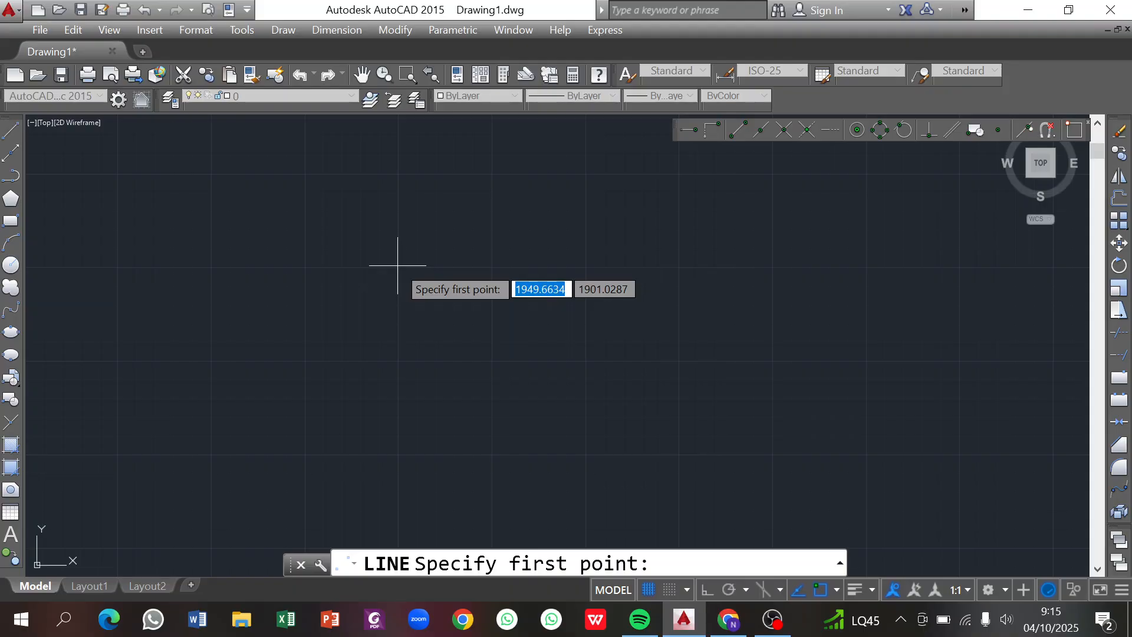
click(398, 267)
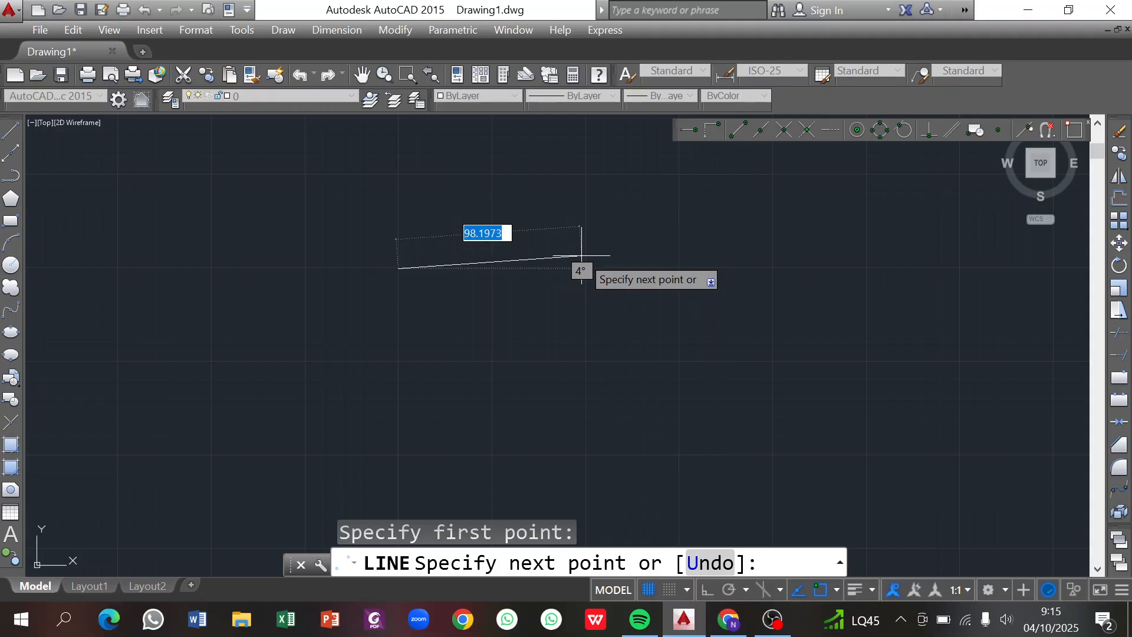
text(100)
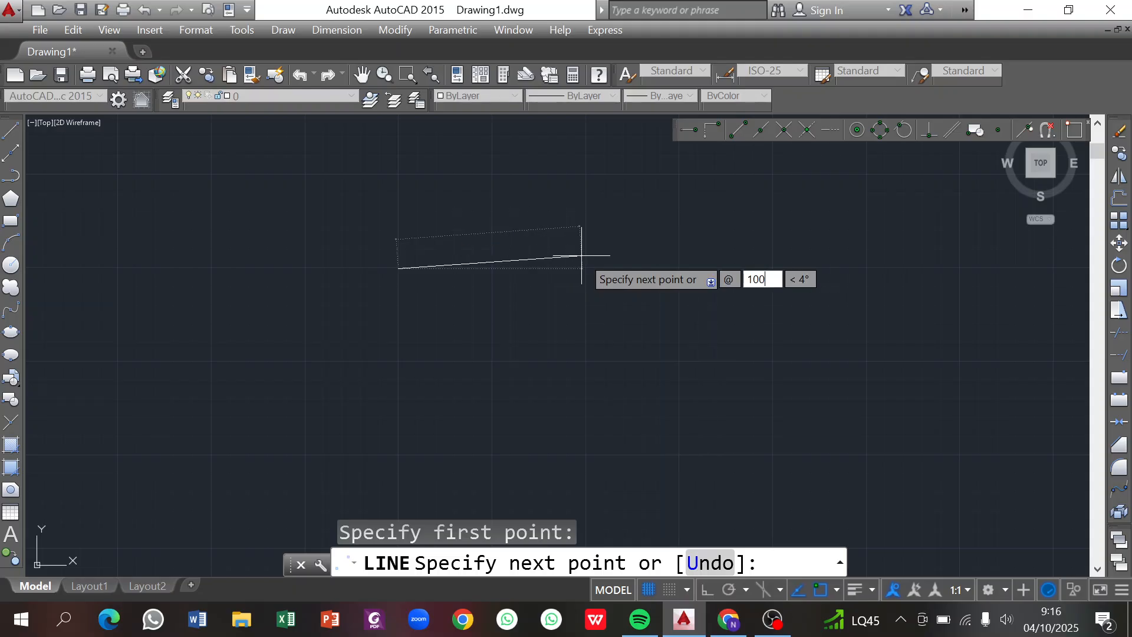
key(Tab)
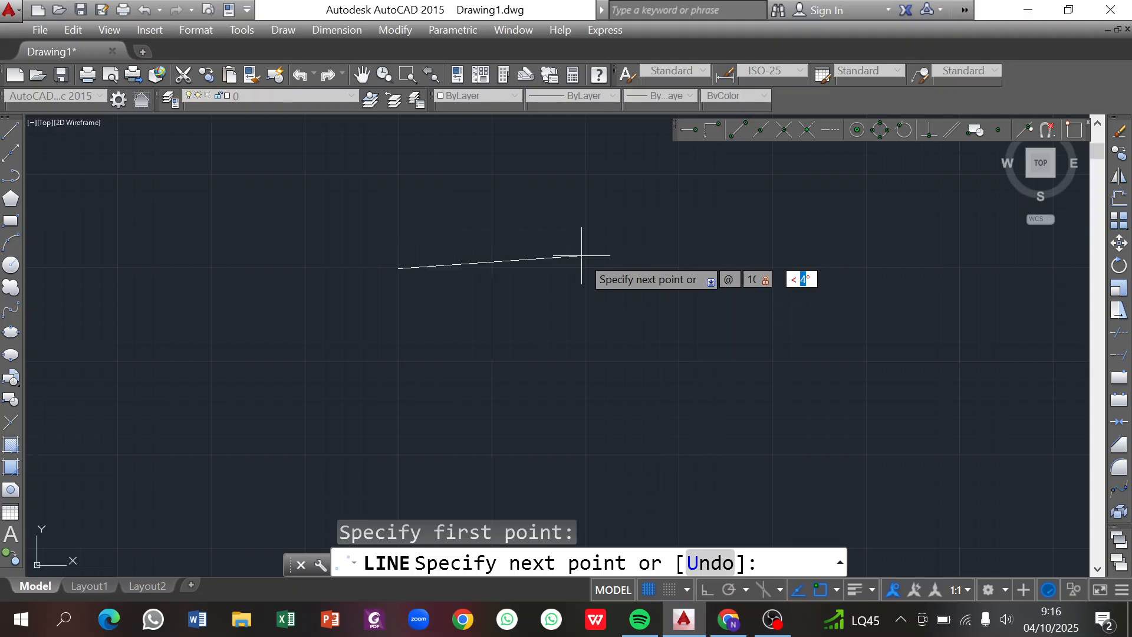
text(0)
key(Return)
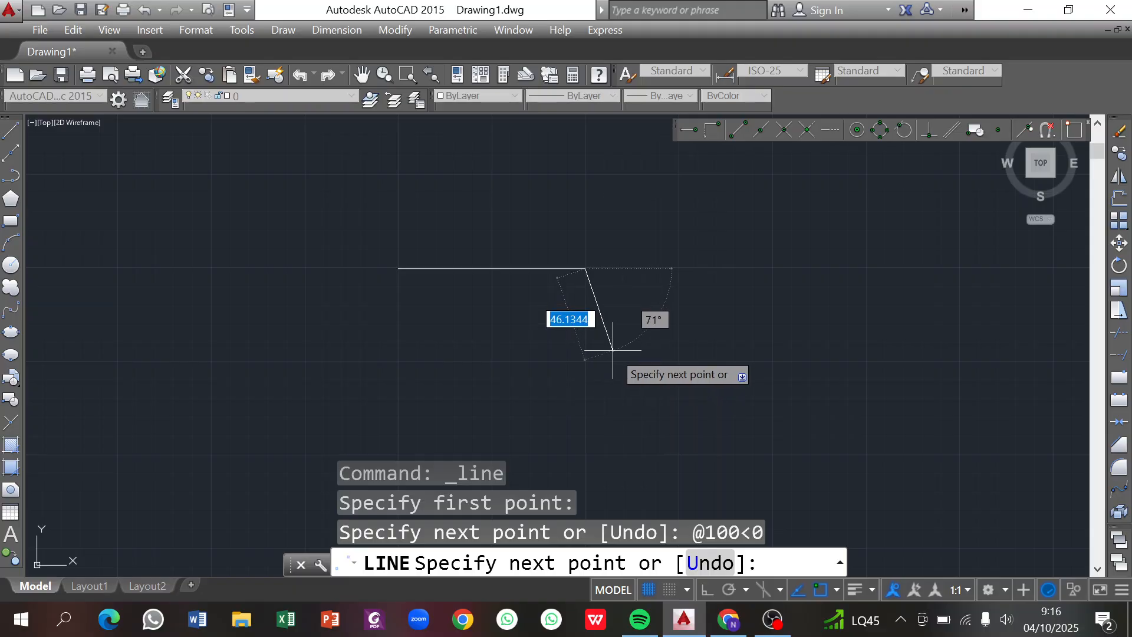
key(Return)
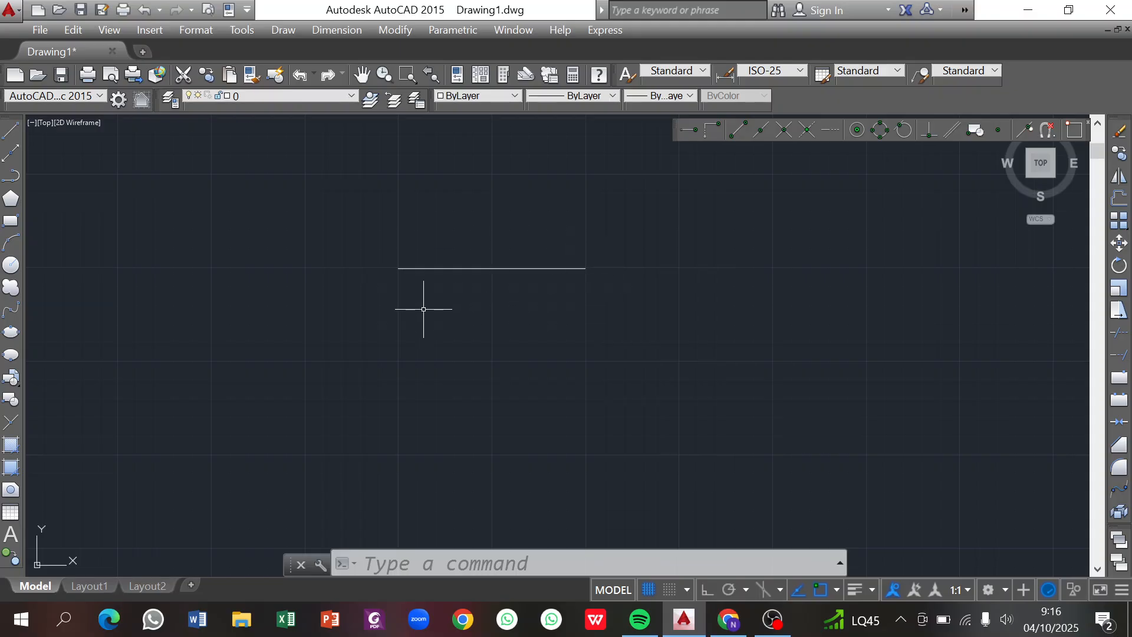
Step: Draw a separate vertical line to the right of the horizontal line, 50 units long at 90°, starting level with it
click(13, 133)
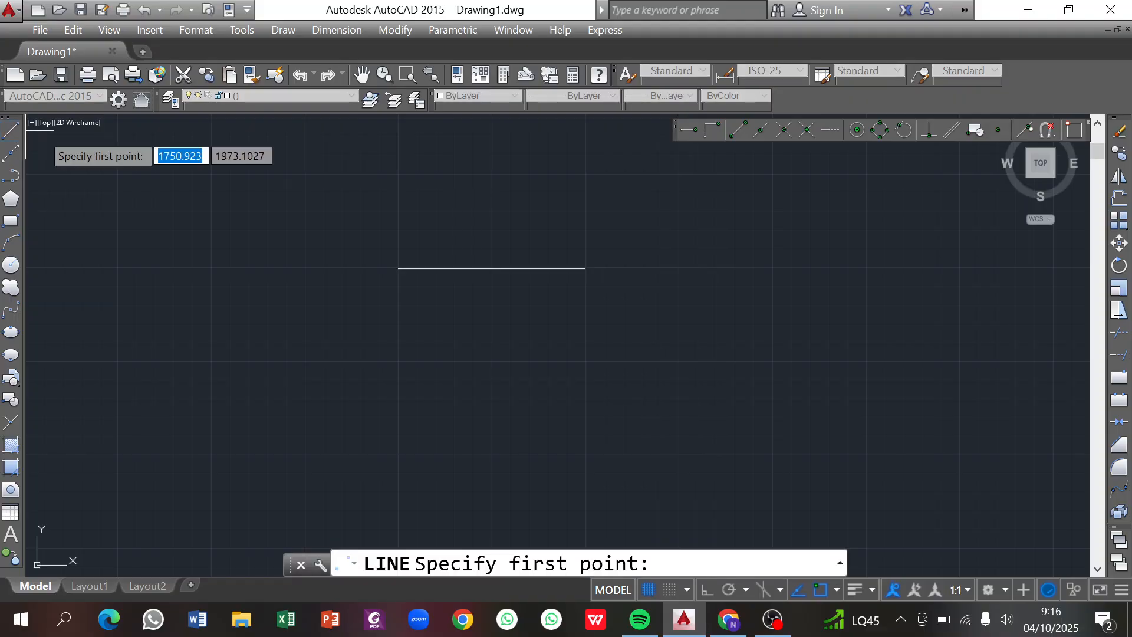
click(679, 267)
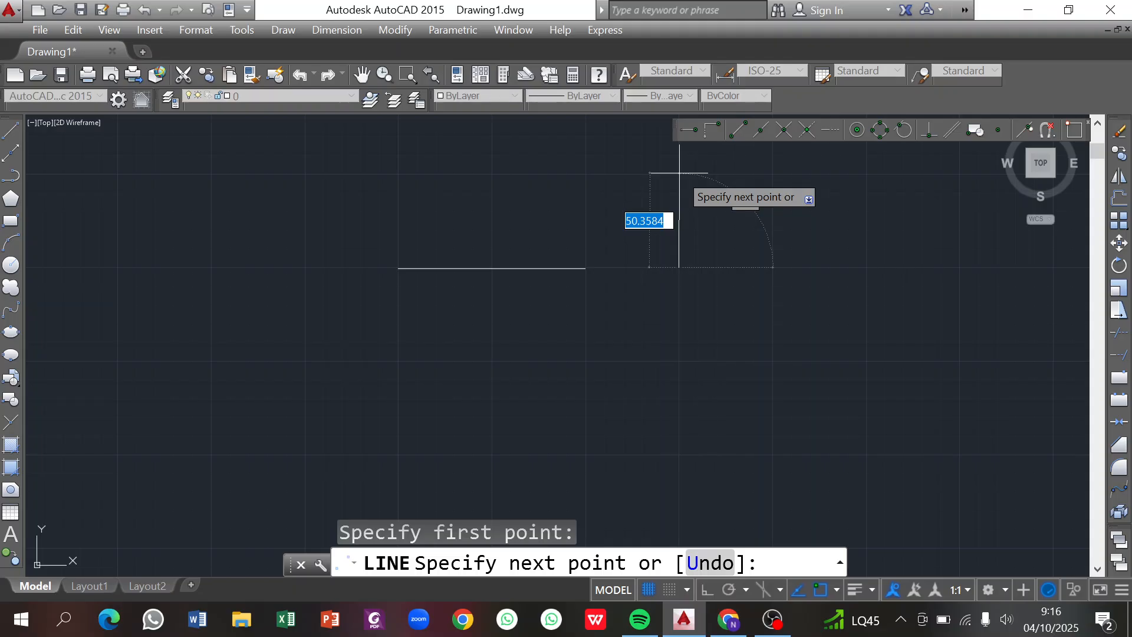
key(F8)
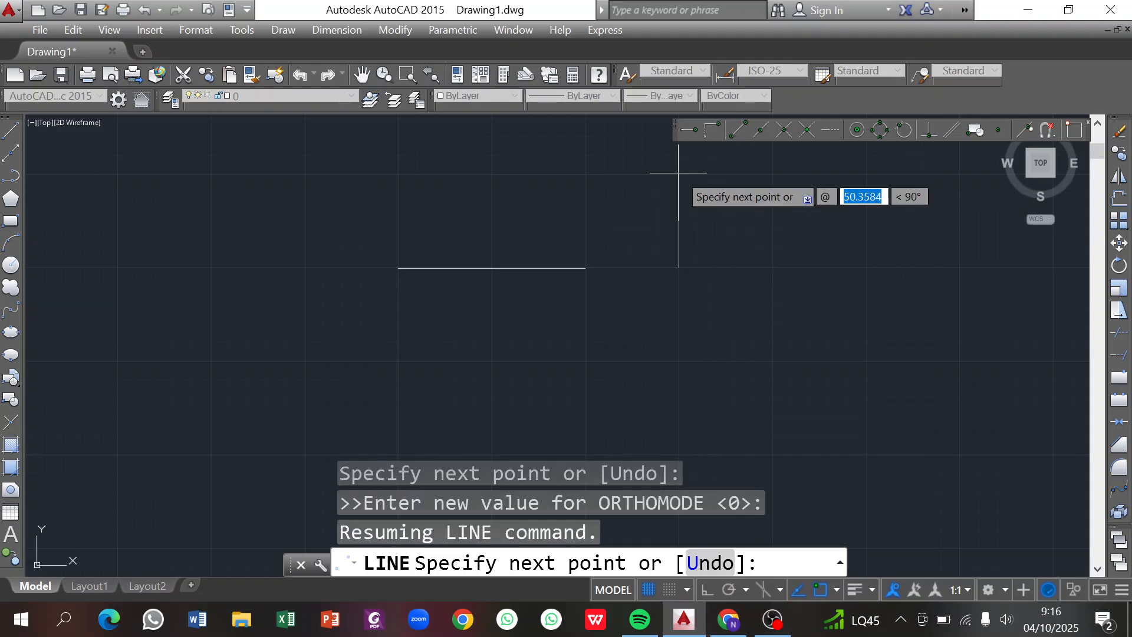
text(50)
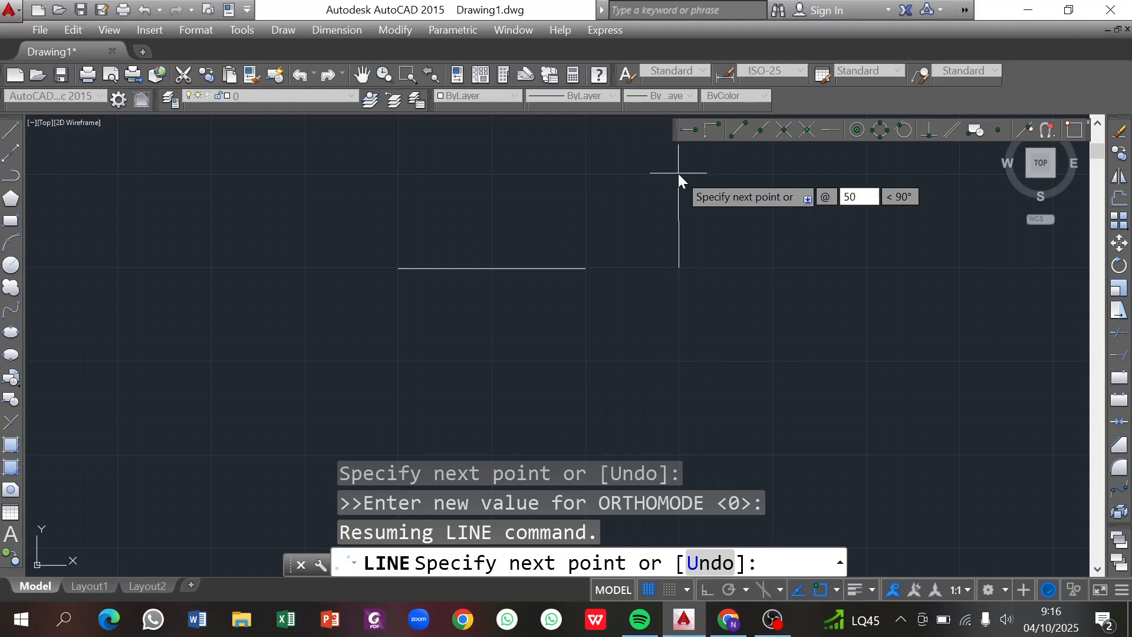
key(Tab)
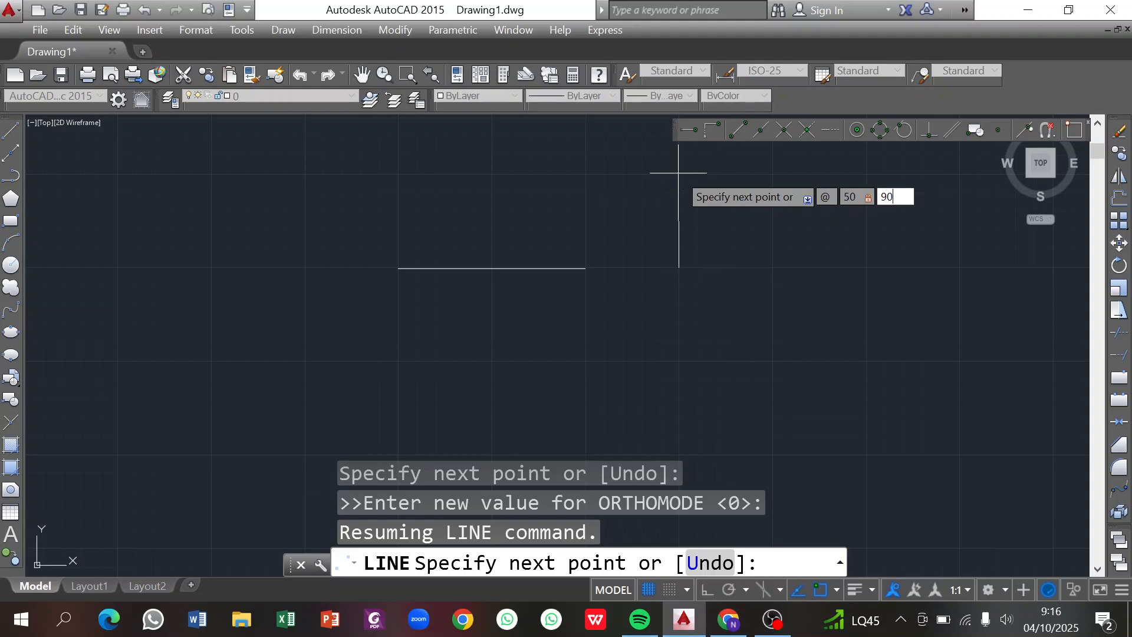
key(Return)
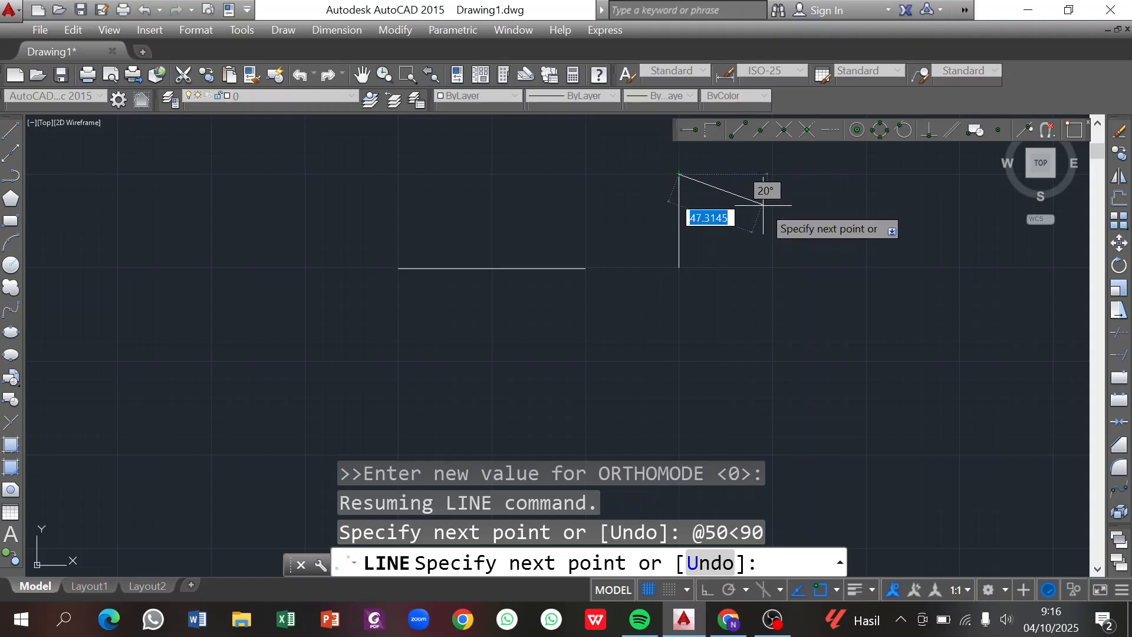
key(Return)
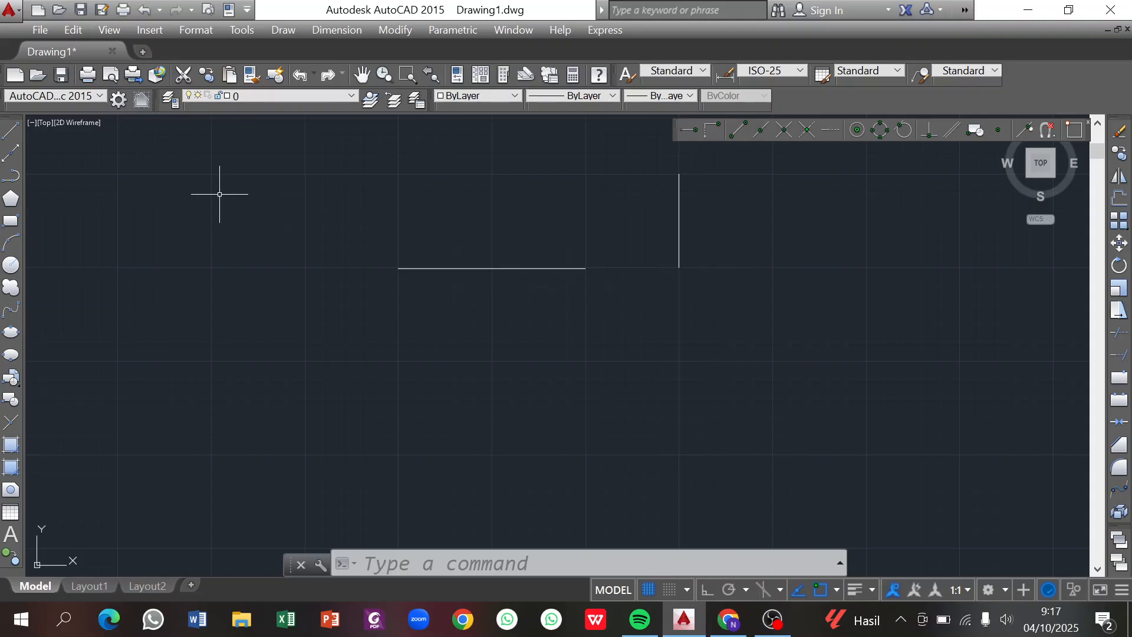
Step: Draw a separate vertical line to the left of the horizontal line, 30 units long at 270°, starting level with it
click(12, 132)
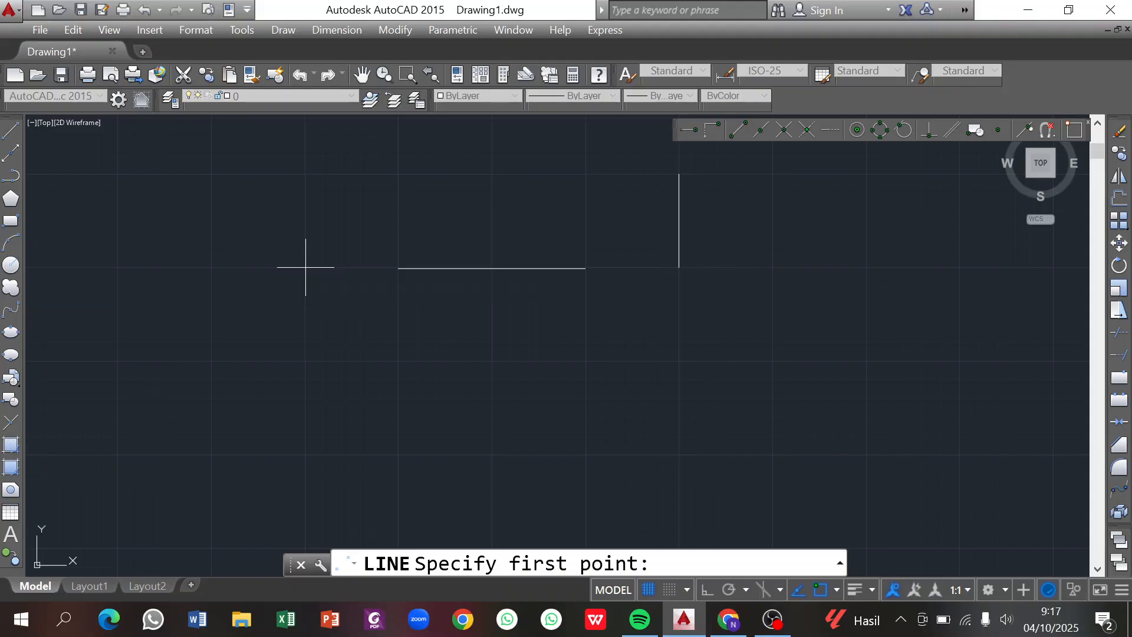
click(305, 267)
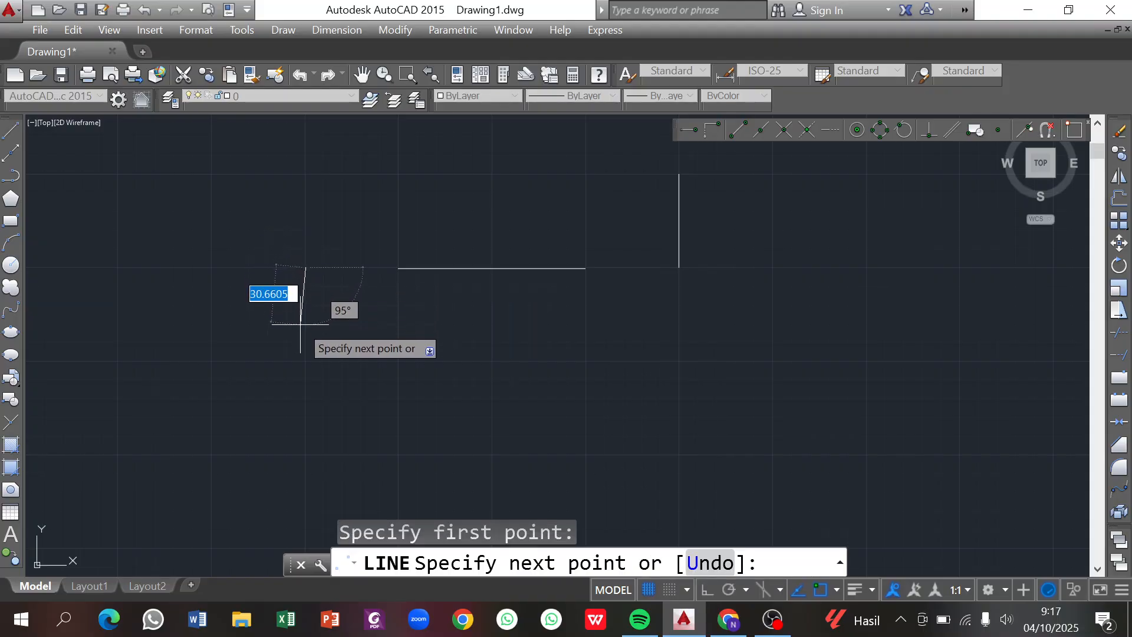
text(@)
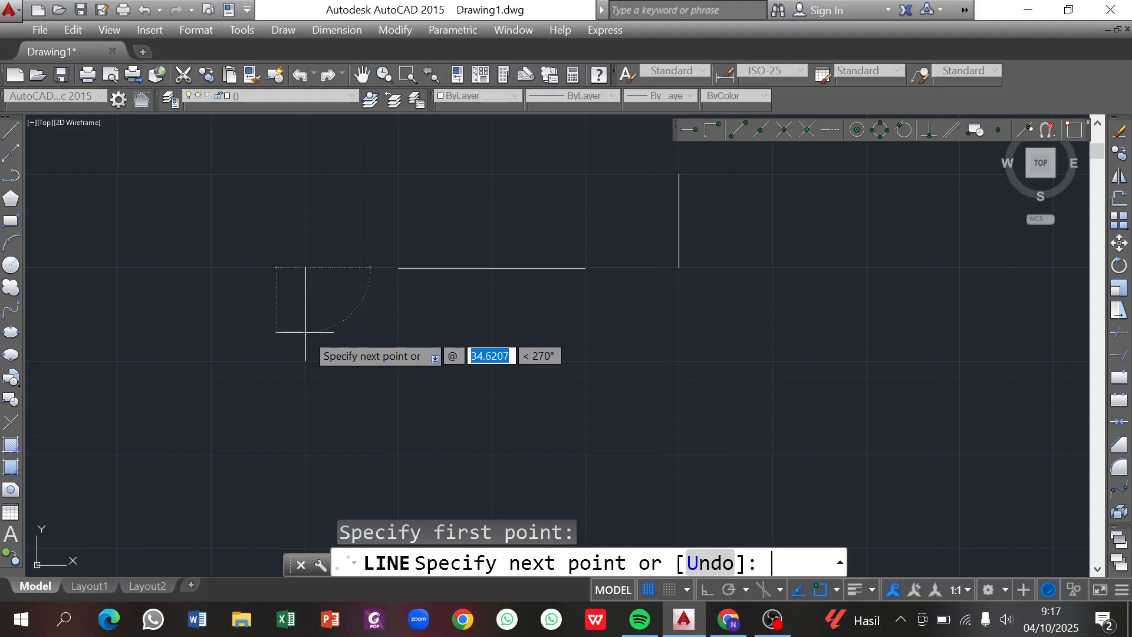
text(30)
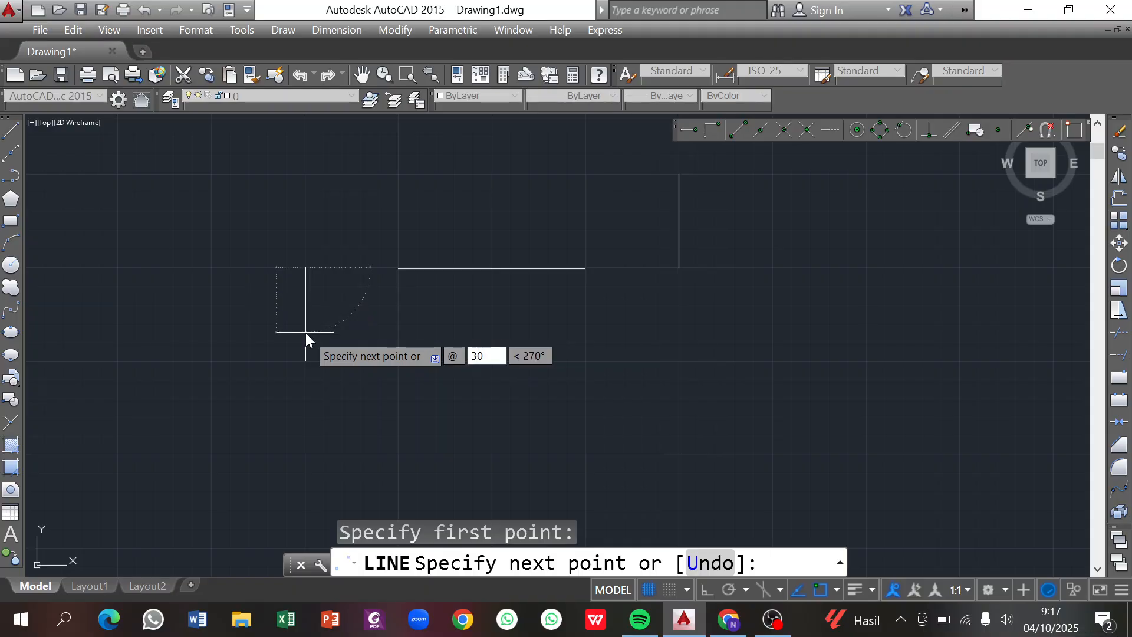
key(Tab)
key(BackSpace)
text(270)
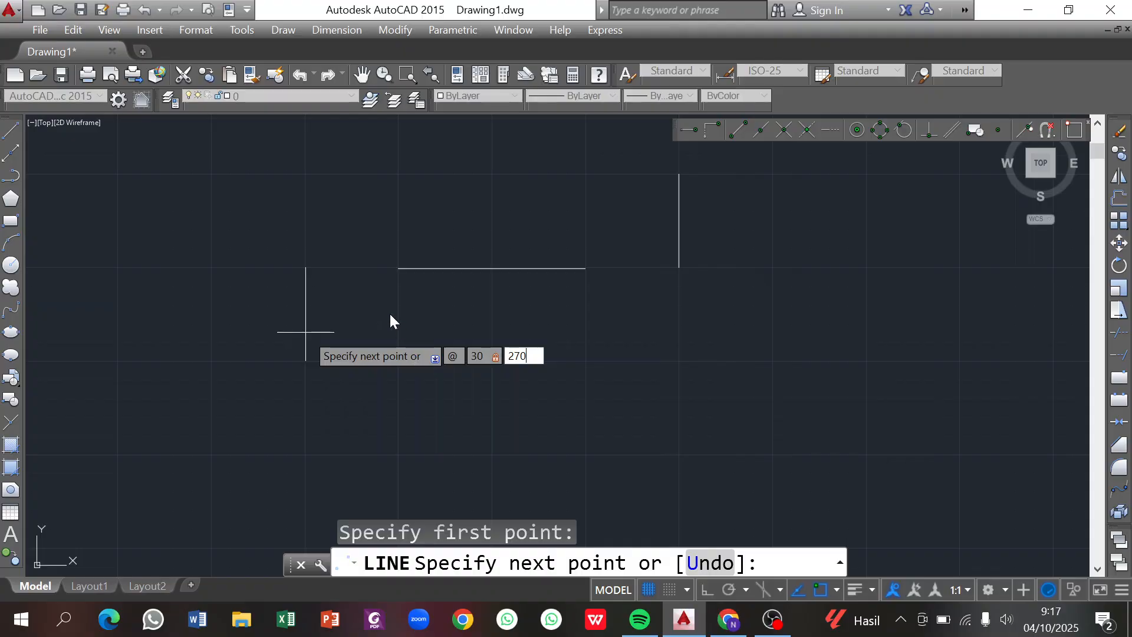
key(Return)
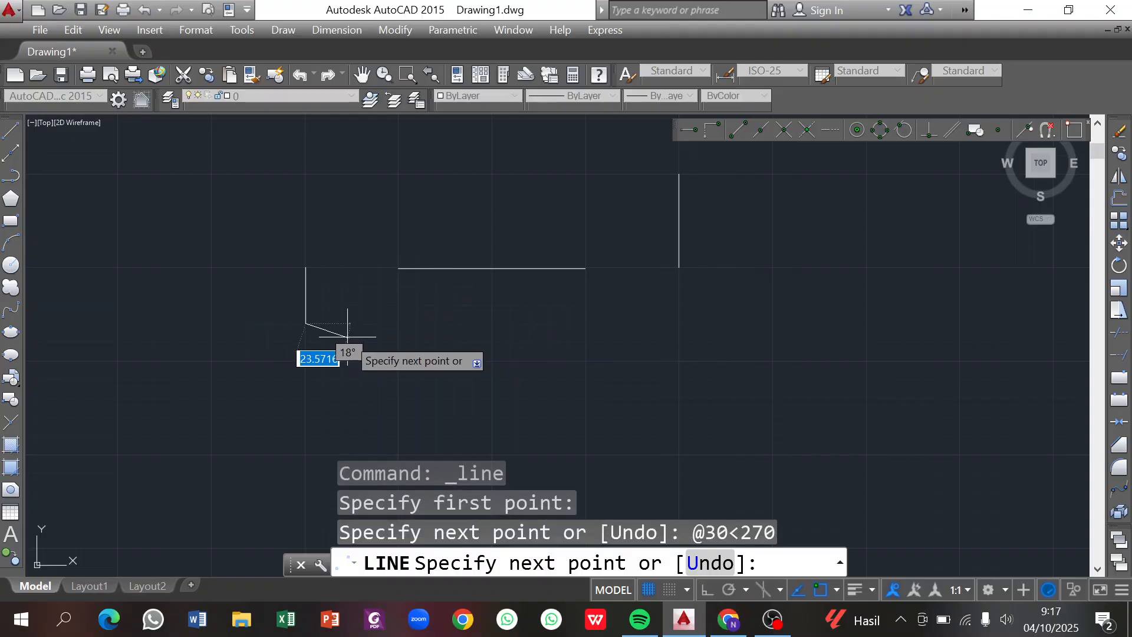
right_click(350, 319)
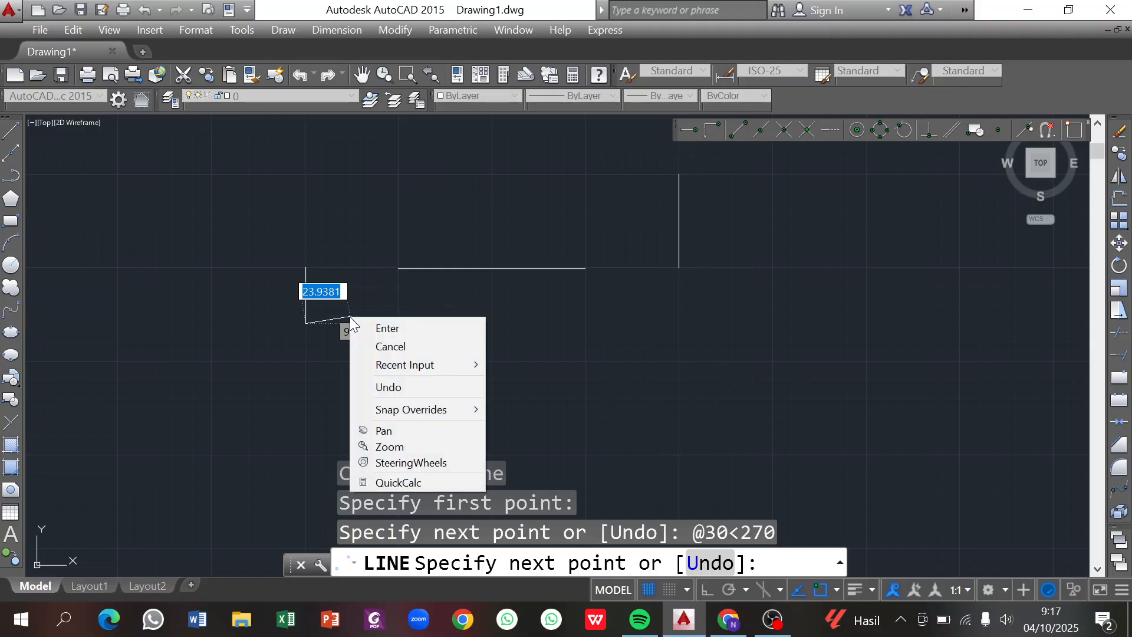
click(381, 330)
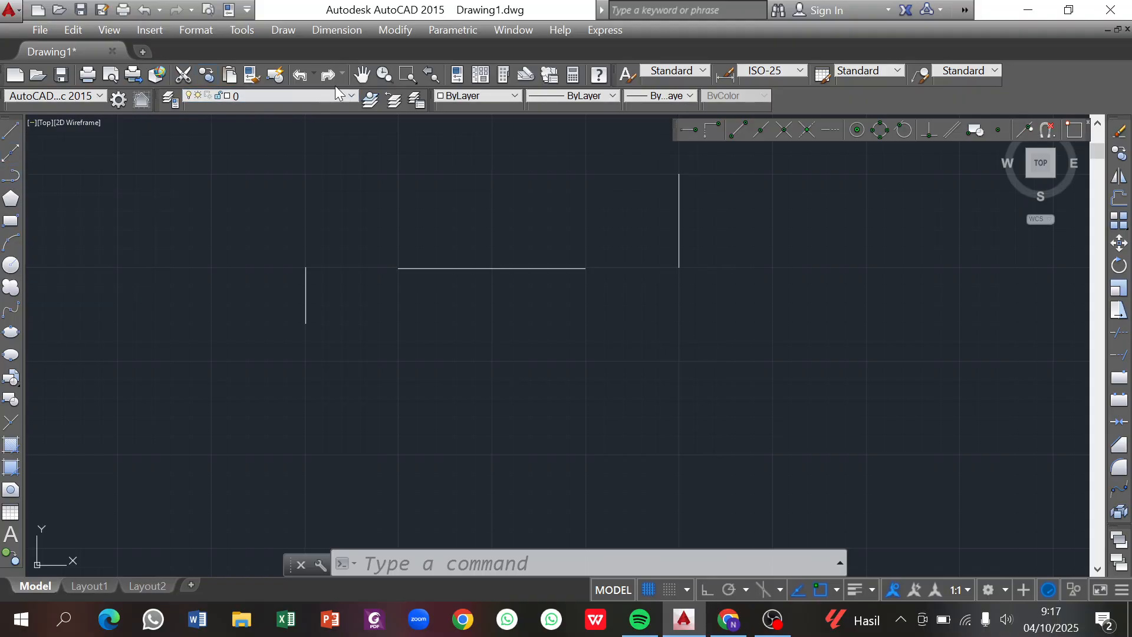
Step: Draw a freehand seven-segment stepped polyline below and to the right of the horizontal line, alternating horizontal and vertical segments and ending in a downward diagonal
click(363, 75)
mouse_move(463, 293)
mouse_down()
mouse_move(375, 254)
mouse_move(343, 268)
mouse_up()
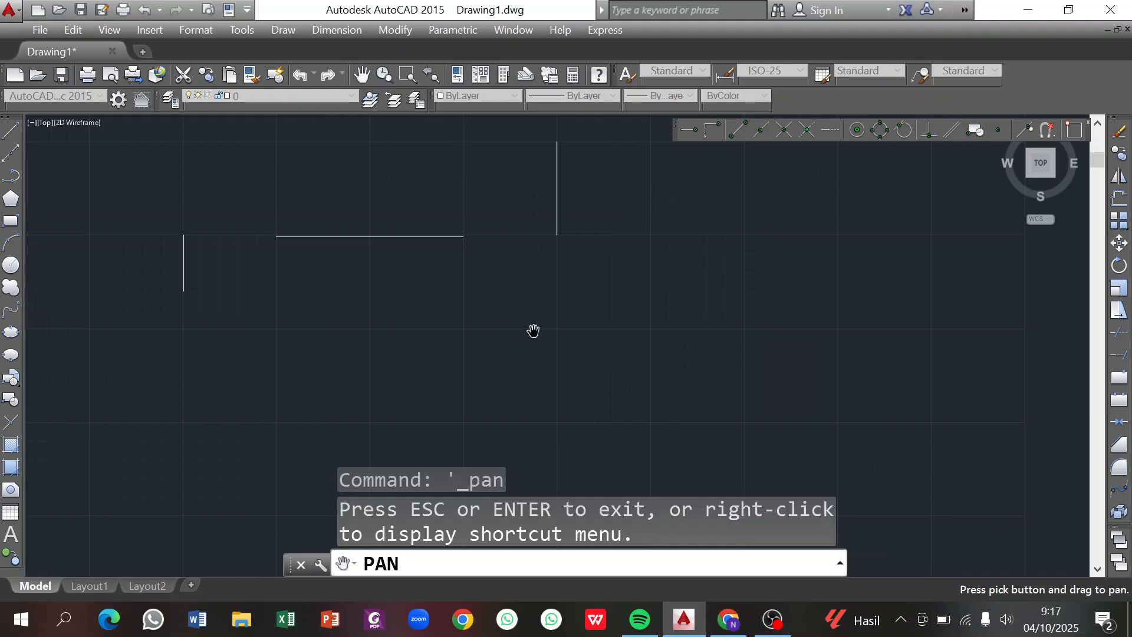
key(Escape)
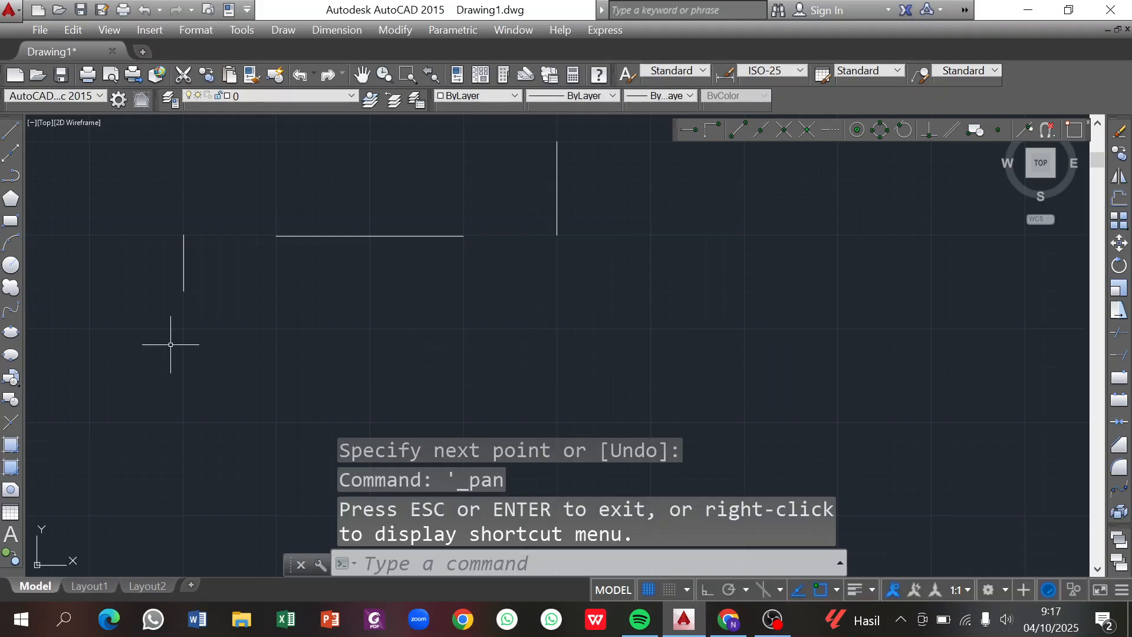
click(12, 177)
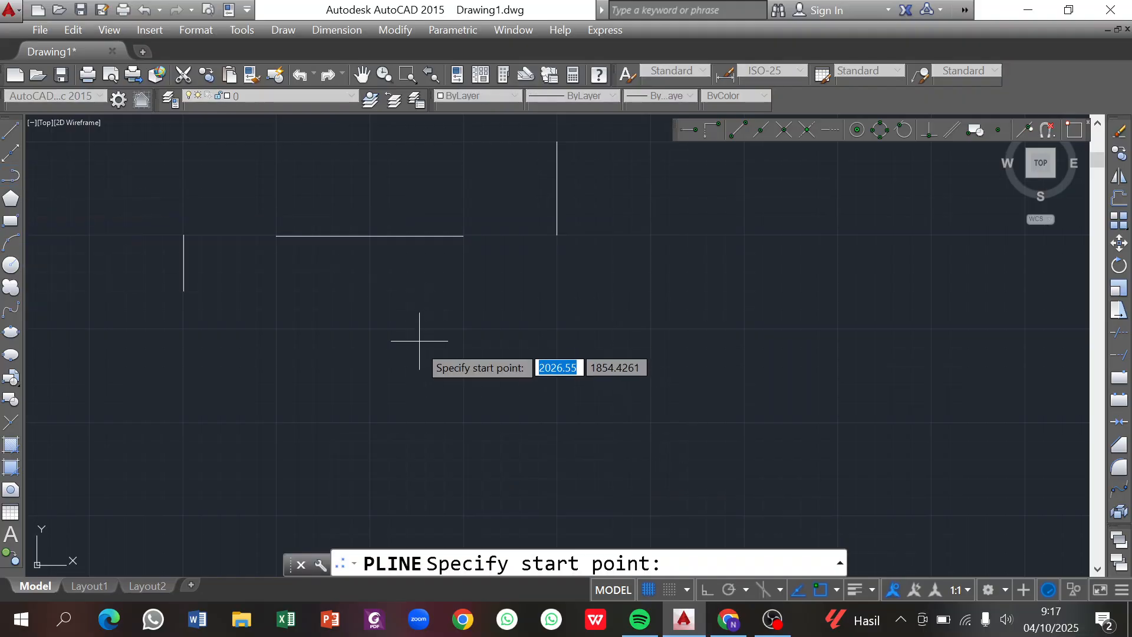
click(465, 329)
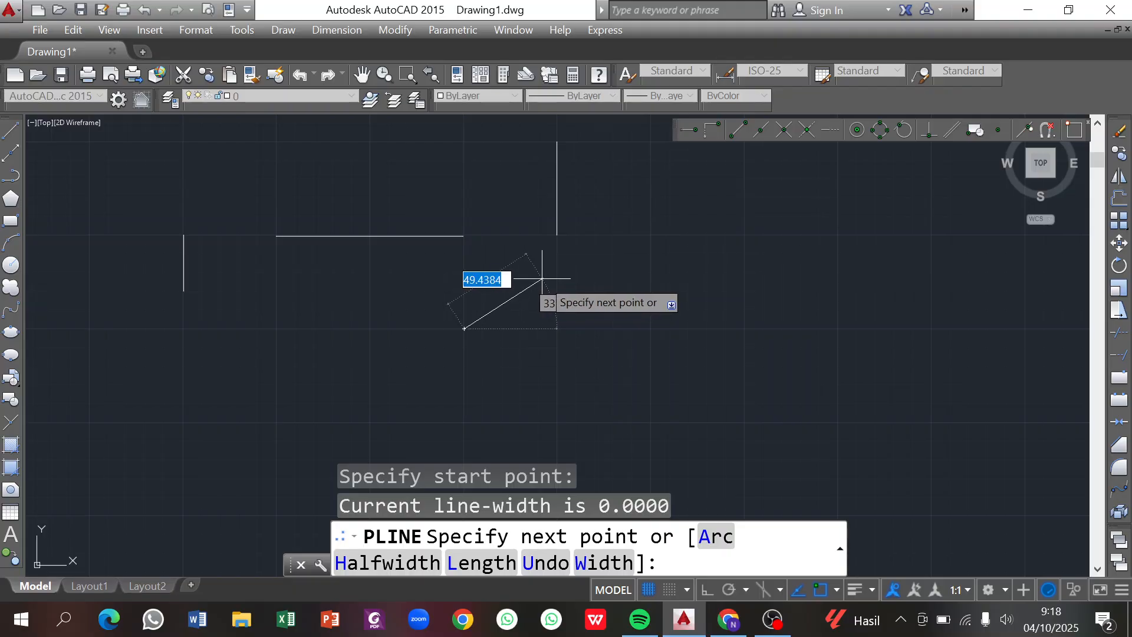
click(556, 328)
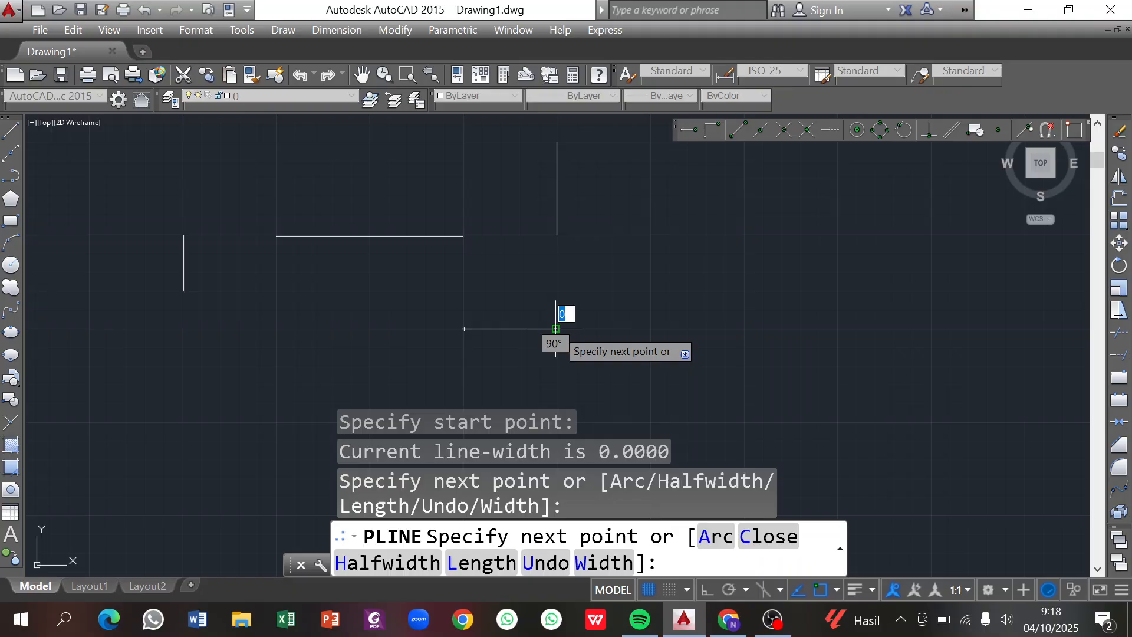
click(555, 283)
click(650, 284)
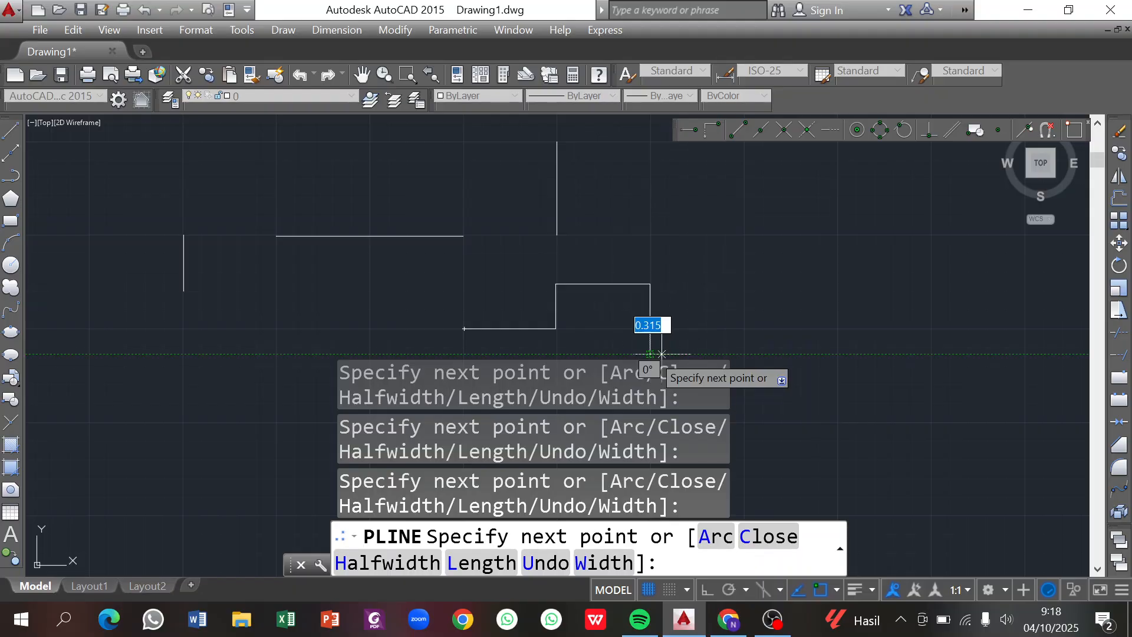
click(651, 354)
click(751, 354)
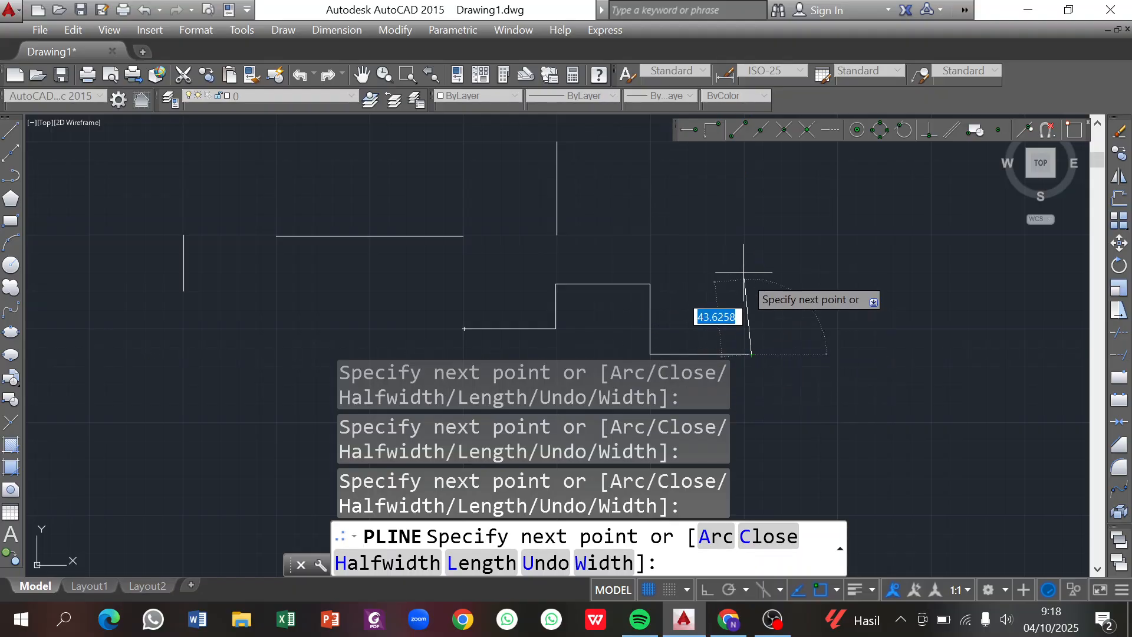
click(751, 252)
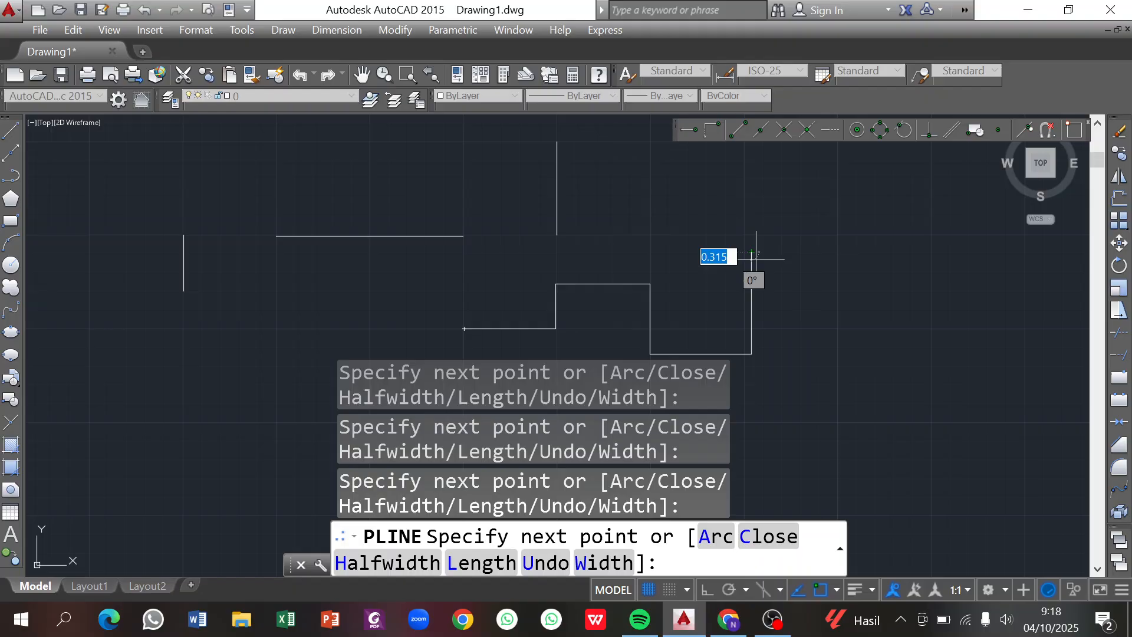
click(829, 312)
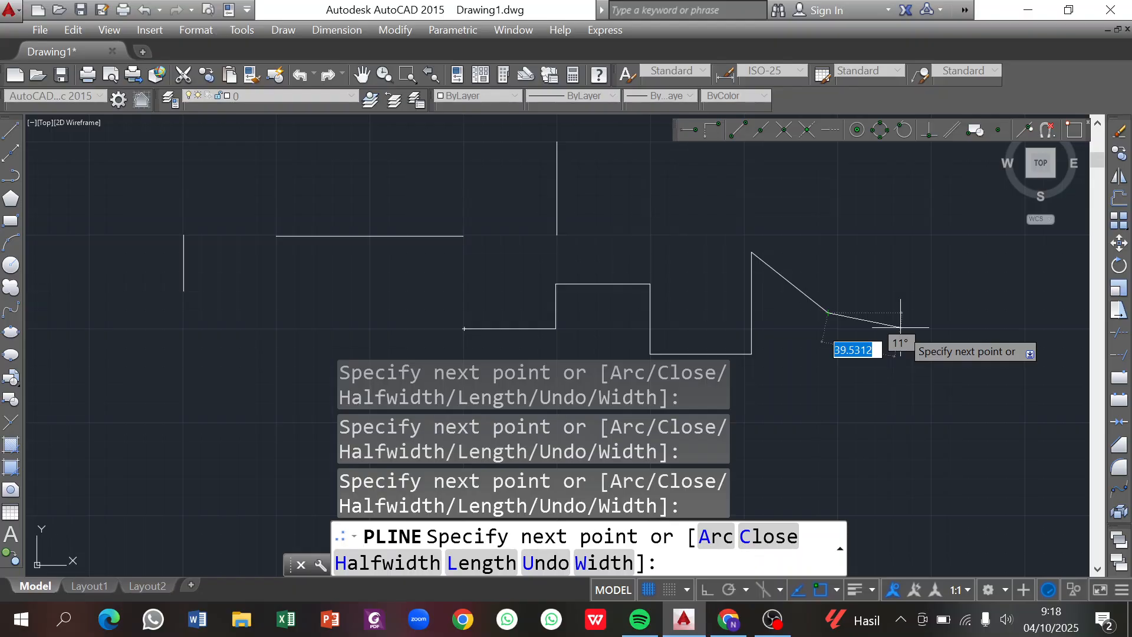
key(Return)
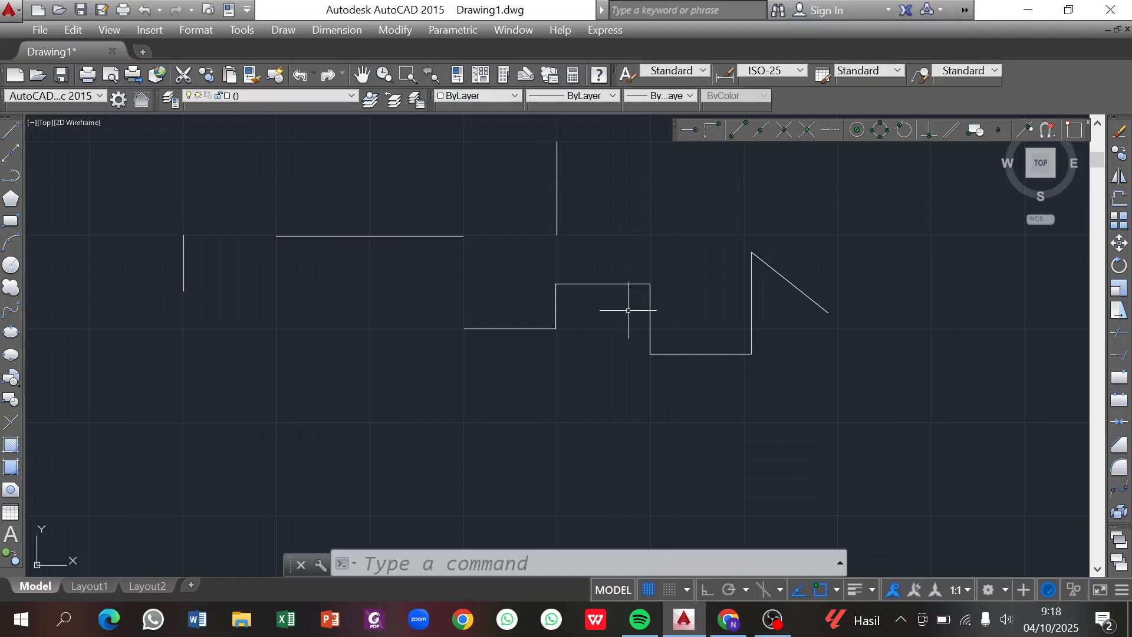
Step: Draw a horizontal line segment 60 units long at 0° above the stepped polyline, right of the 50-unit vertical line
click(11, 131)
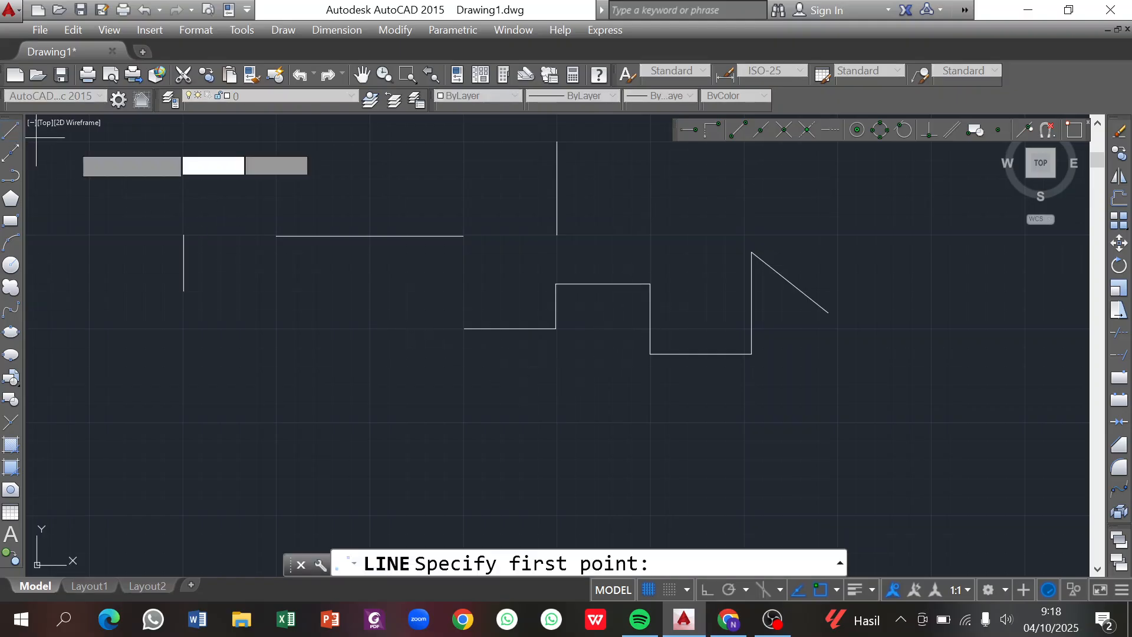
click(601, 210)
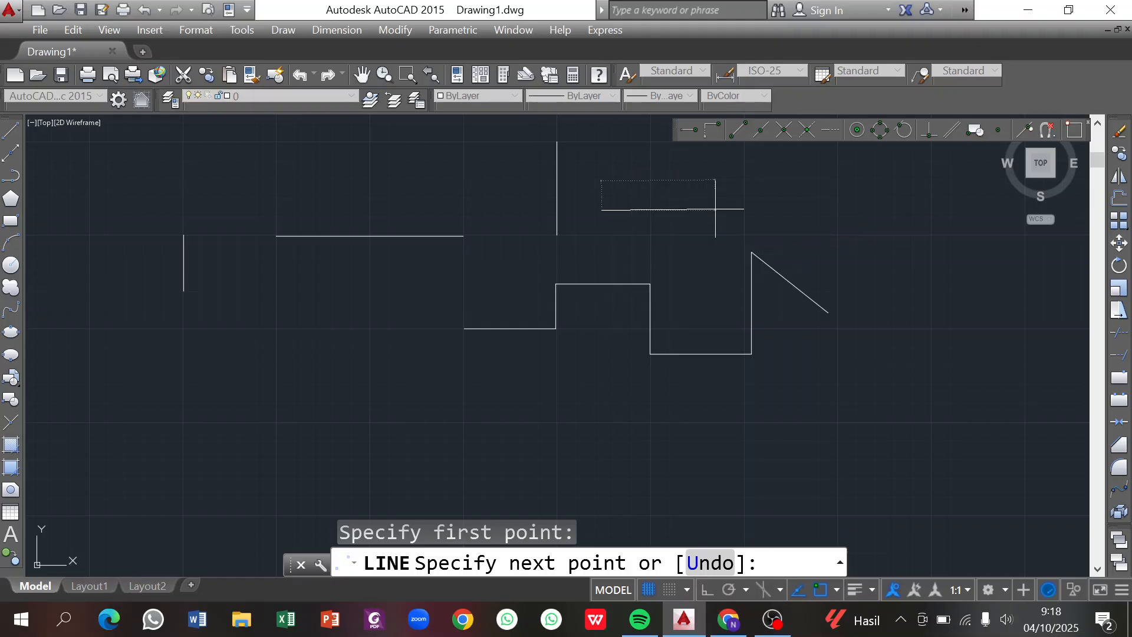
text(60)
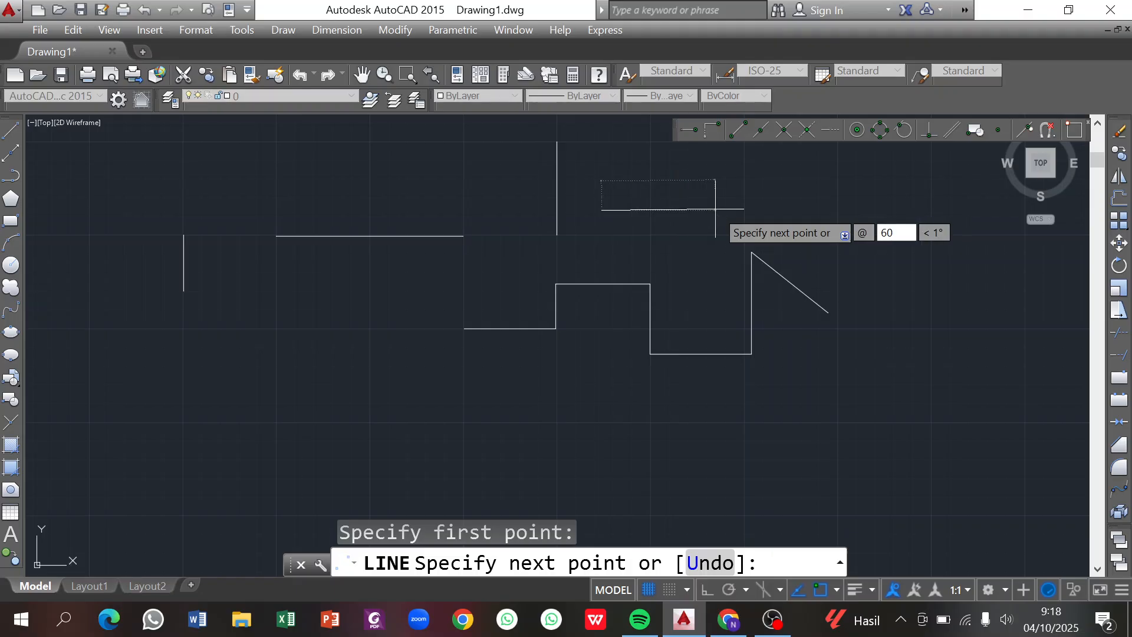
key(Tab)
text(0)
key(Return)
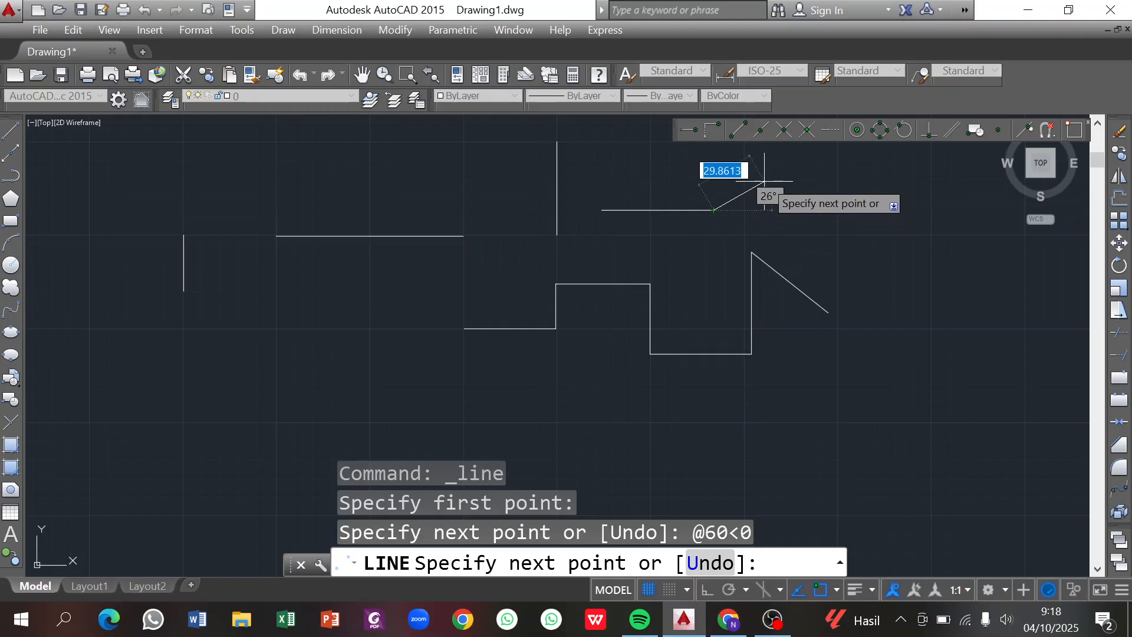
Step: Continue the 60-unit horizontal line with two freehand diagonal segments, one rising and one falling to form a peak, and finish the line
click(764, 169)
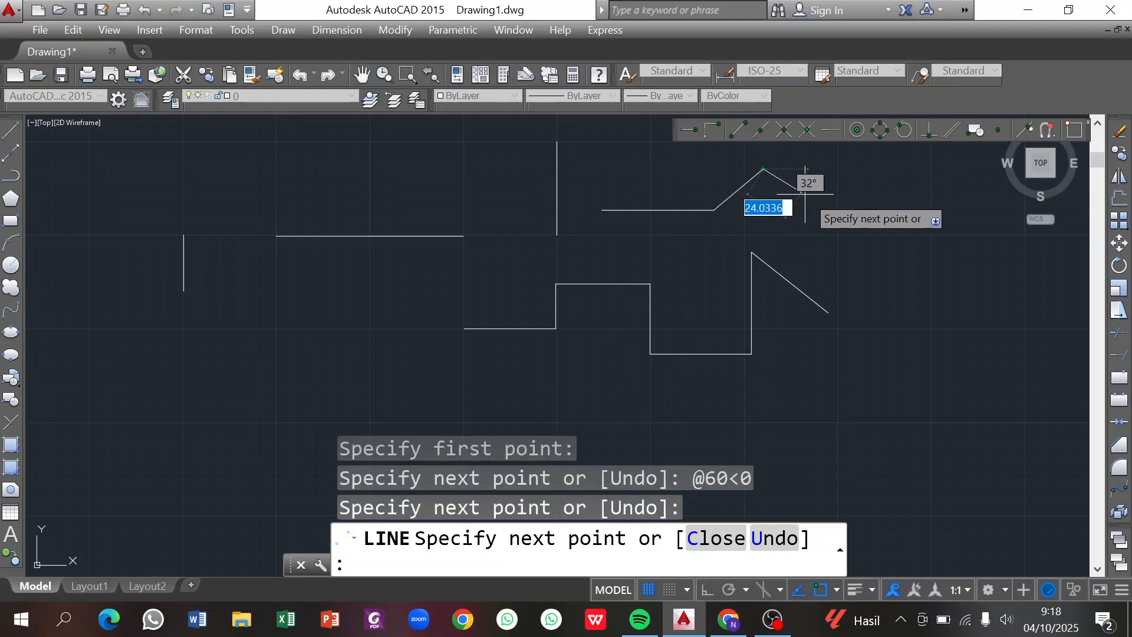
click(821, 212)
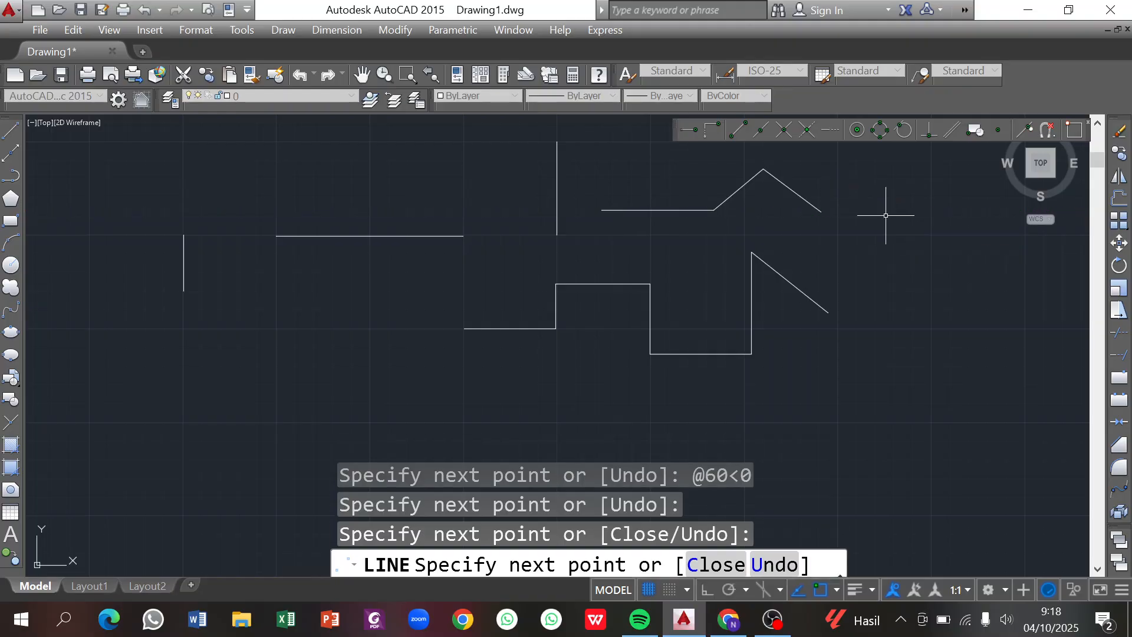
key(Return)
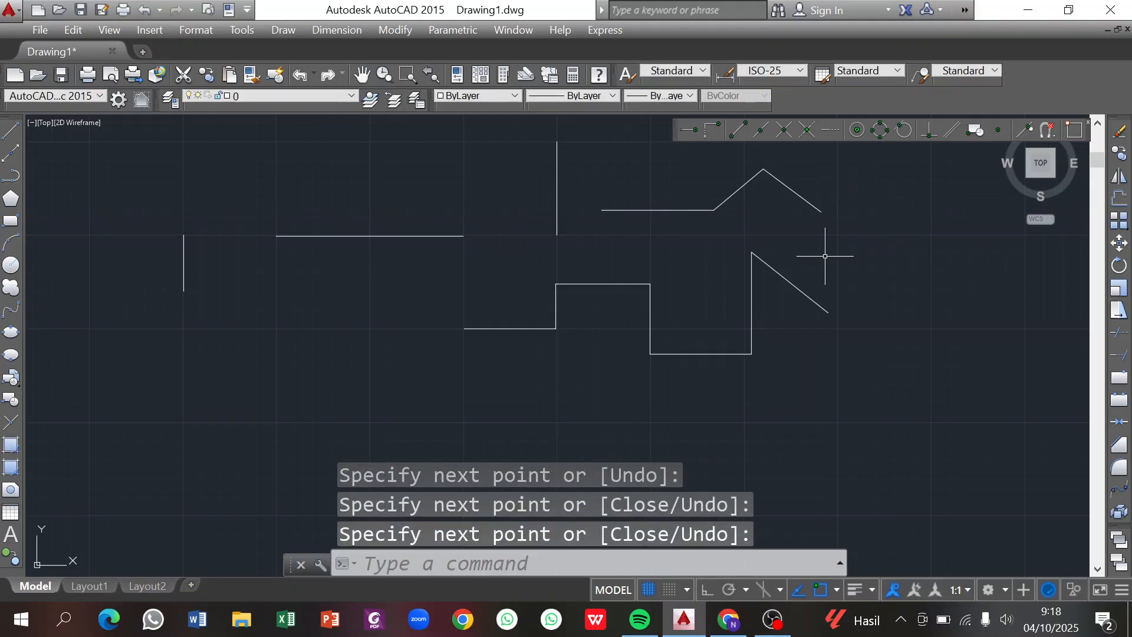
Step: Compare how the three line segments and the stepped polyline are selected by picking each one, and clear the selection
click(666, 210)
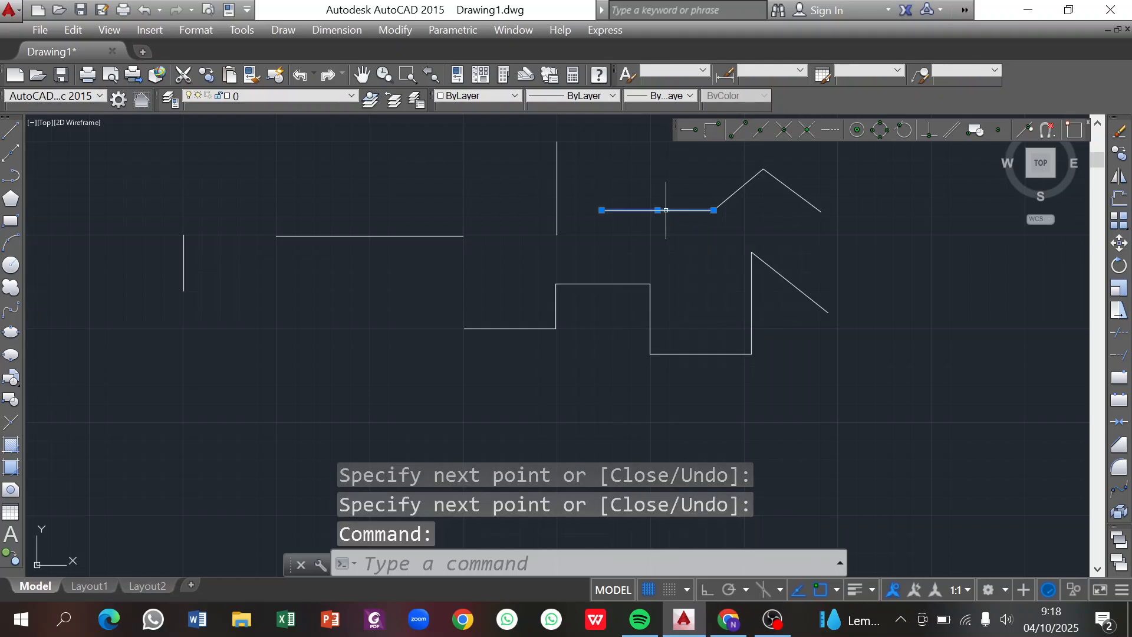
click(739, 190)
click(784, 183)
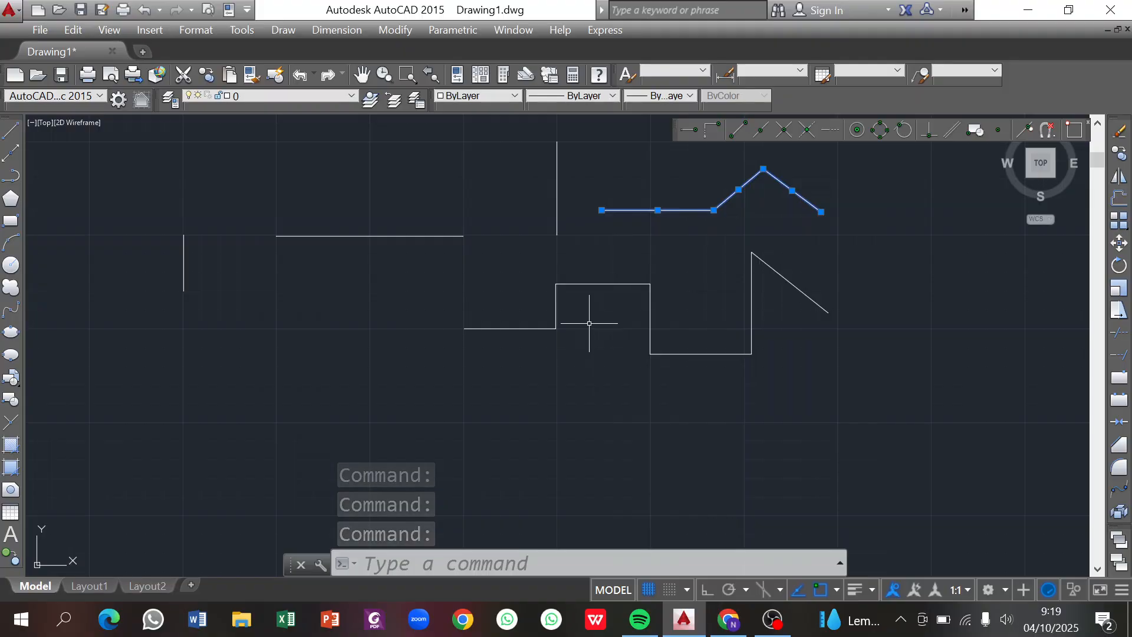
click(593, 284)
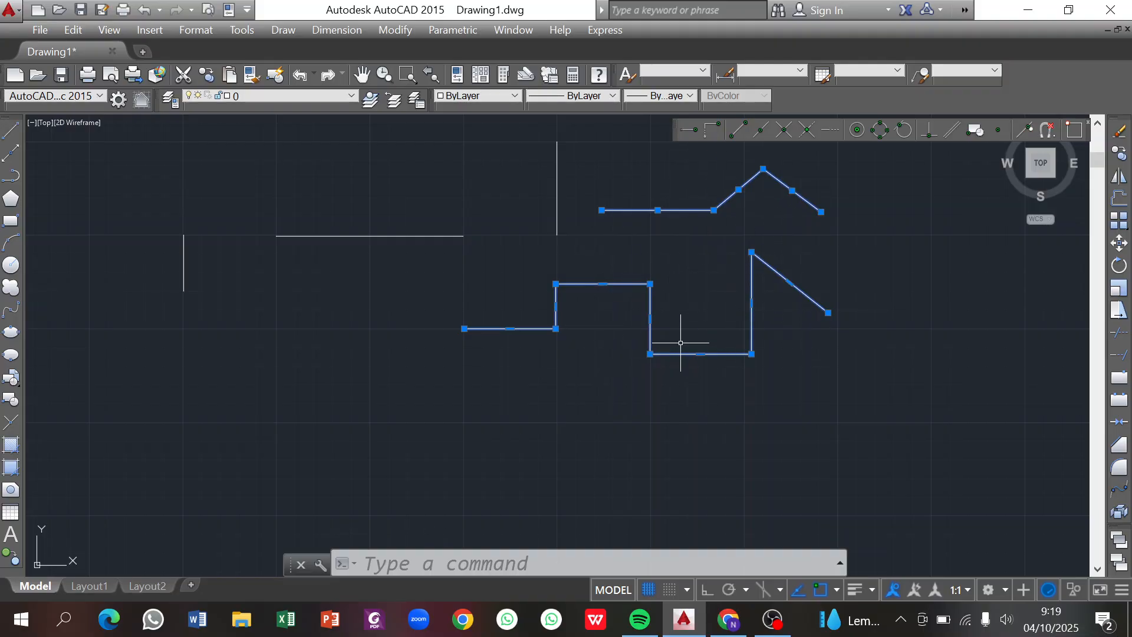
key(Escape)
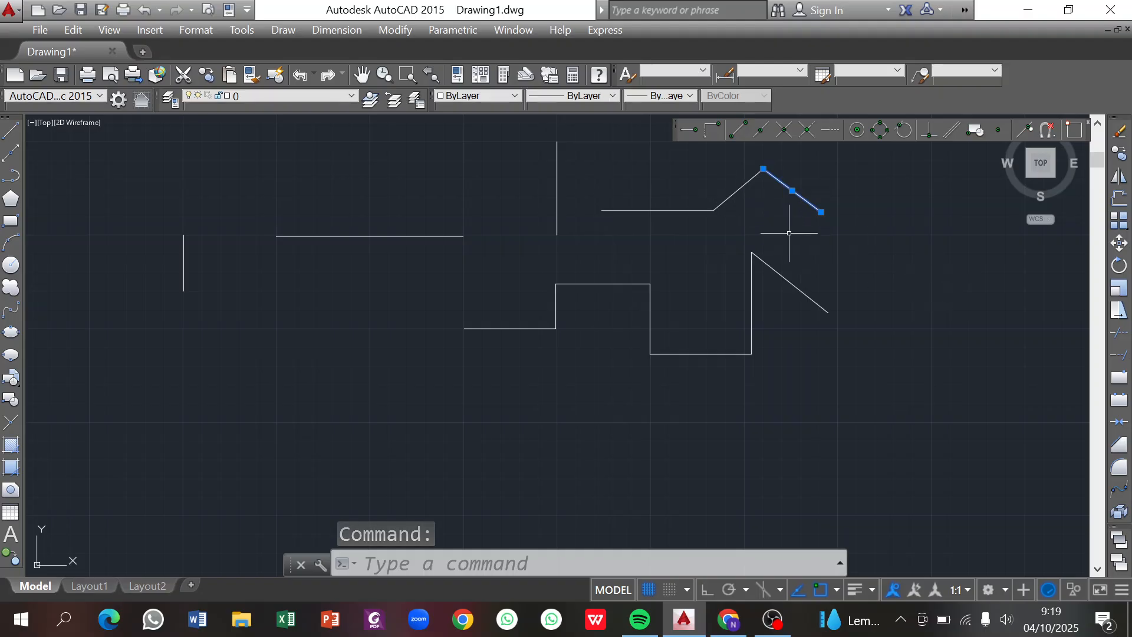
Step: Erase the falling diagonal at the end of the upper line chain and select the stepped polyline for comparison
key(Delete)
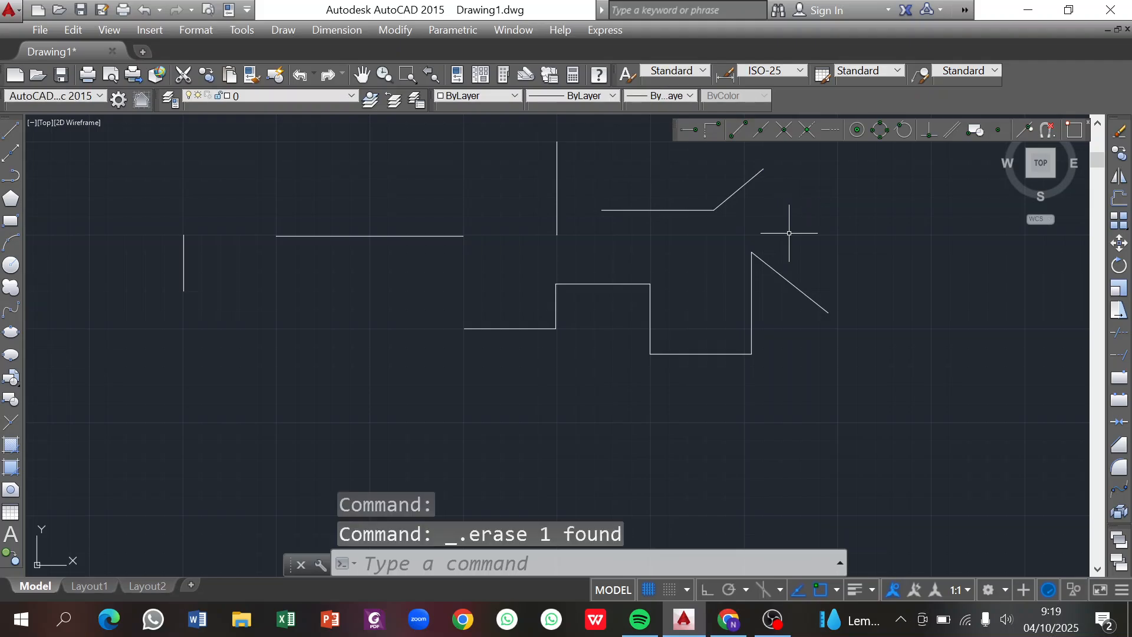
click(791, 284)
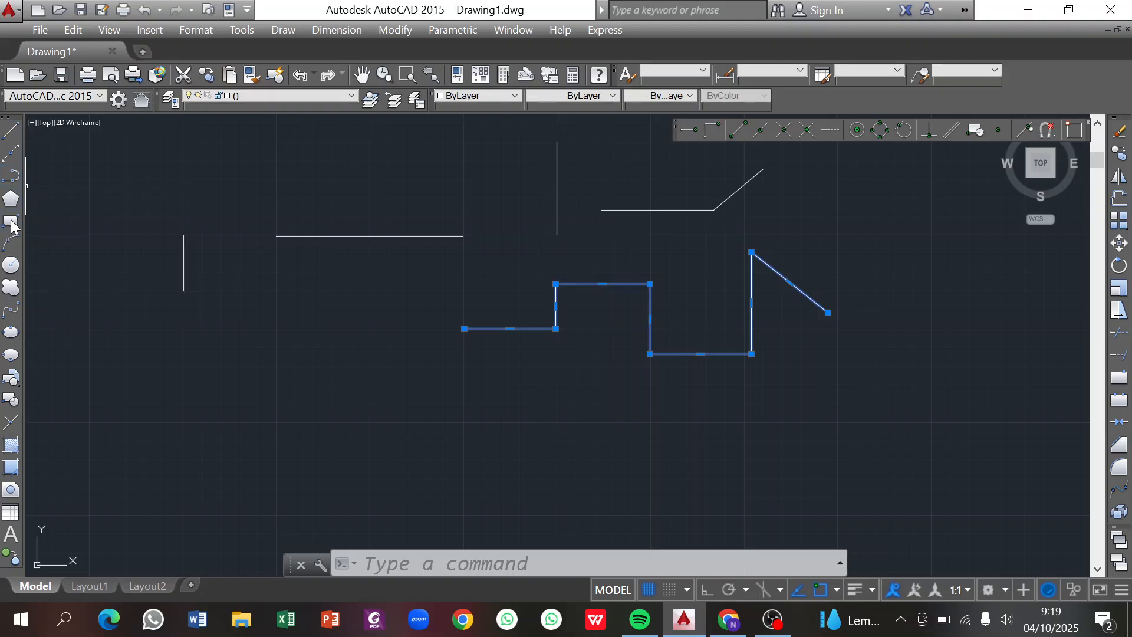
Step: Draw a rectangle 70 units wide and 30 units high in the empty area below the 30-unit vertical line
click(362, 74)
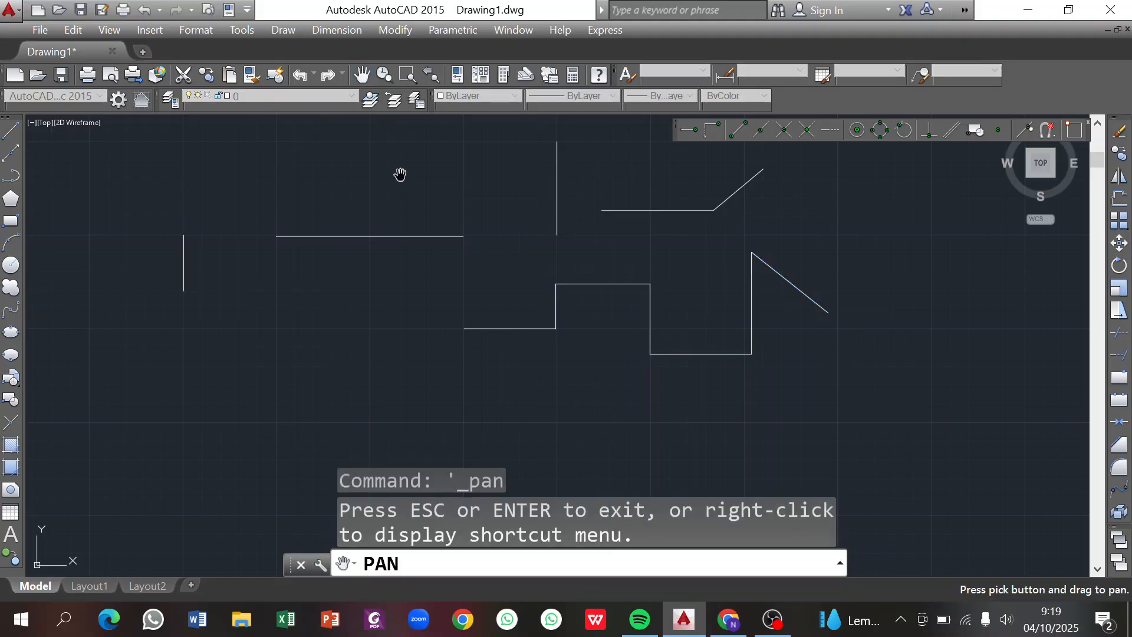
drag(464, 356, 577, 226)
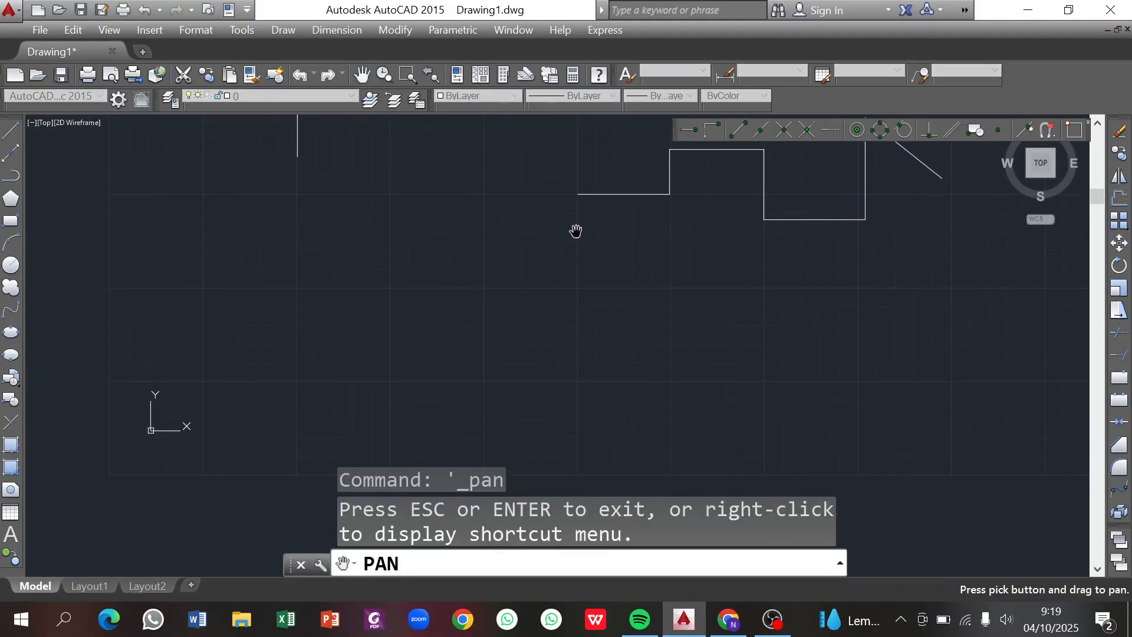
key(Escape)
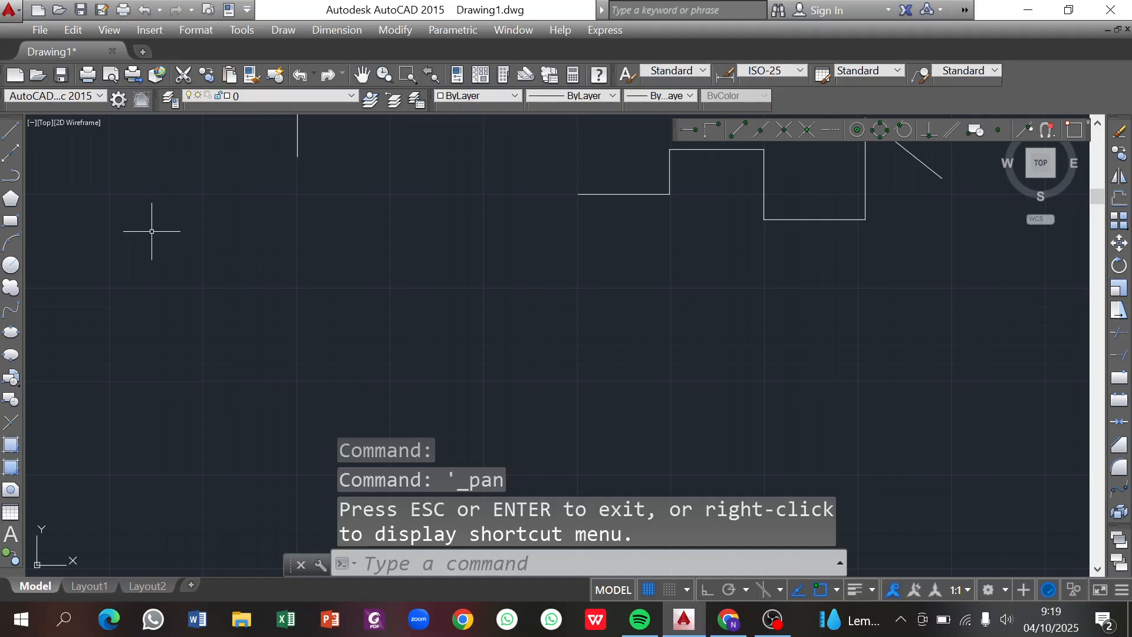
click(11, 223)
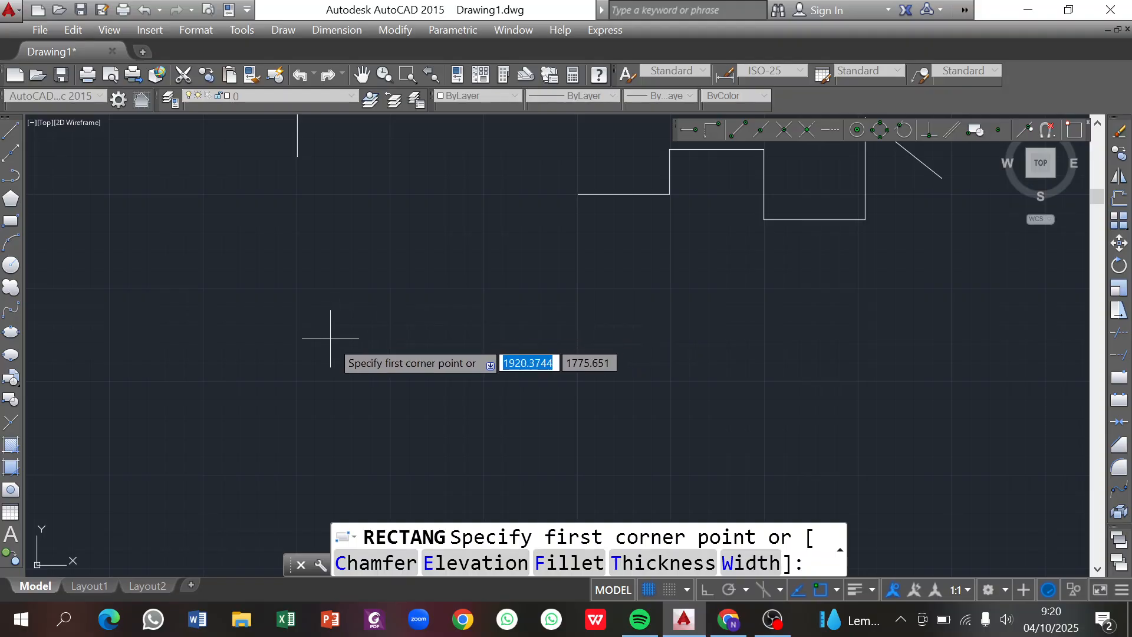
click(298, 289)
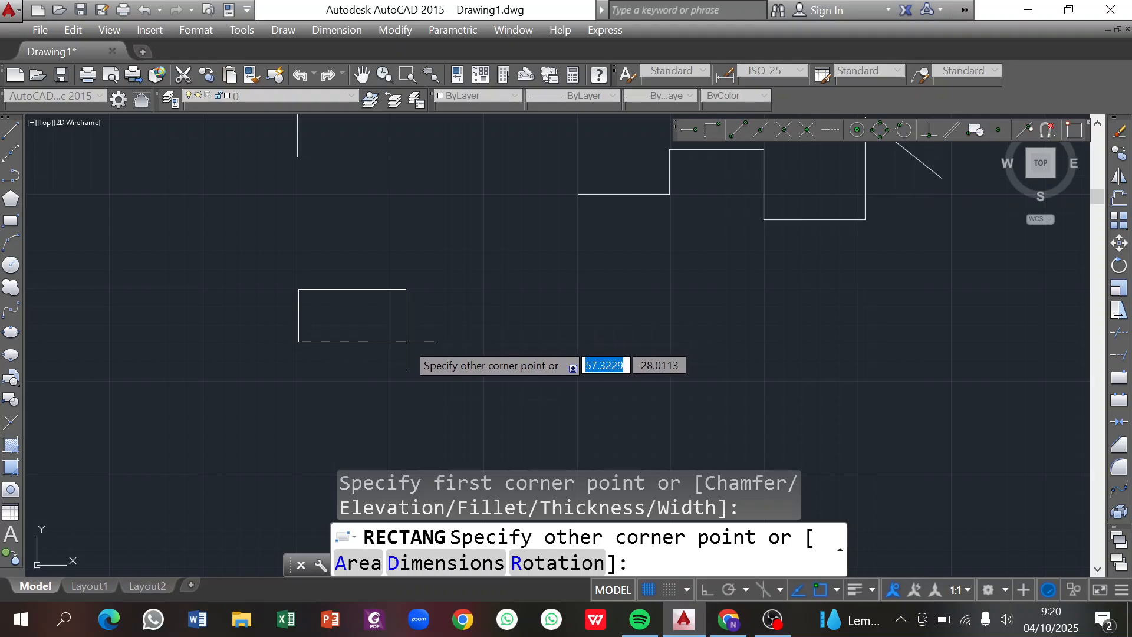
text(70)
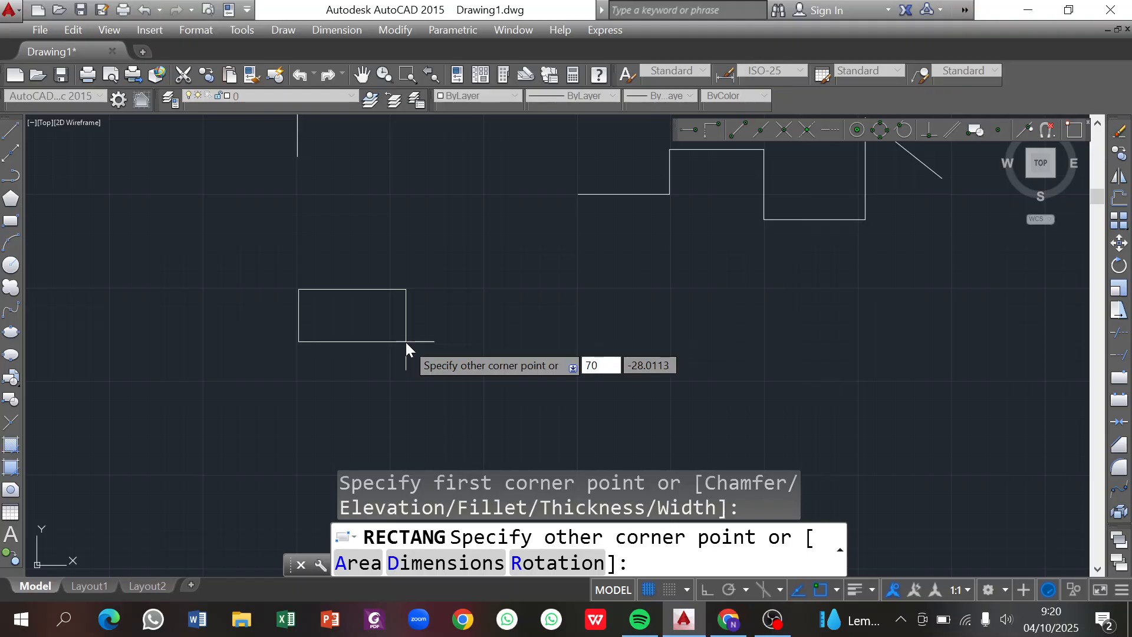
key(Tab)
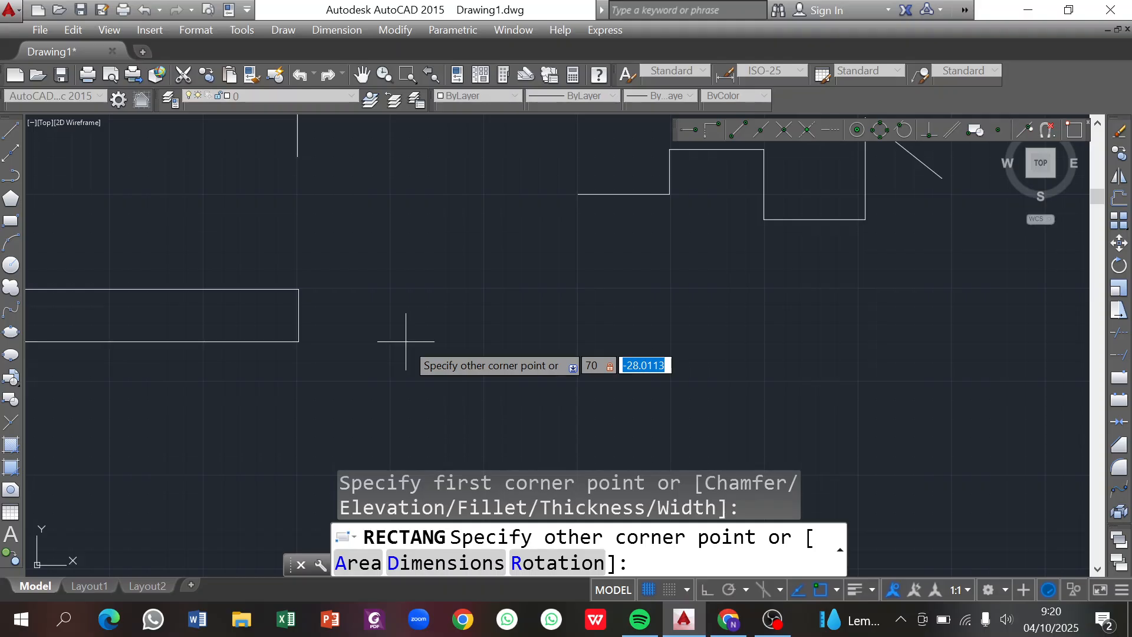
text(30)
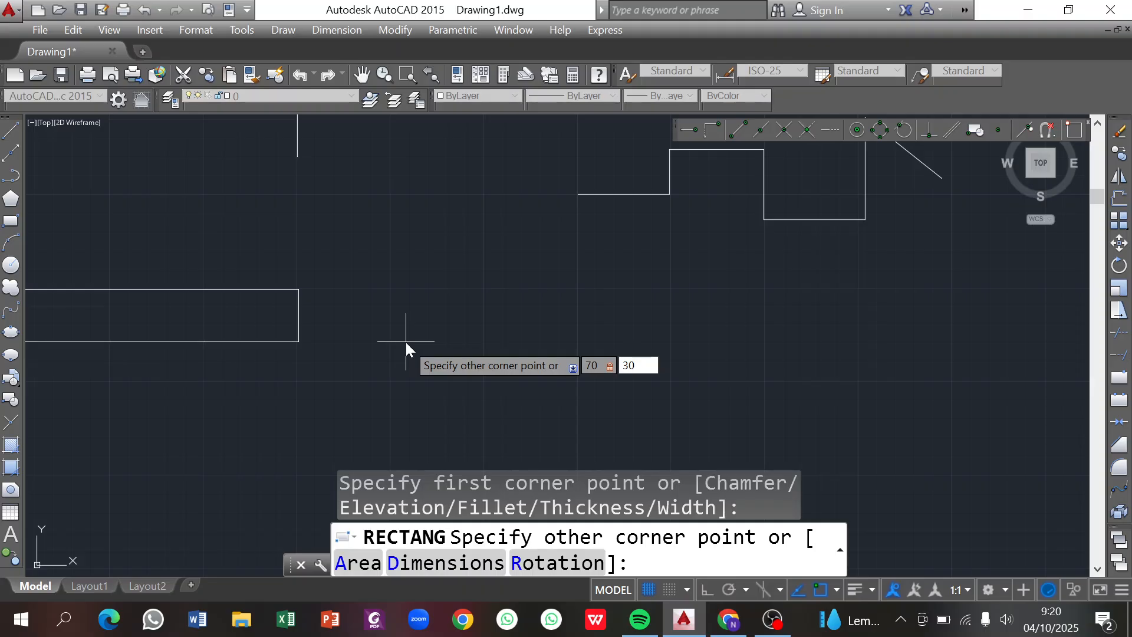
key(Return)
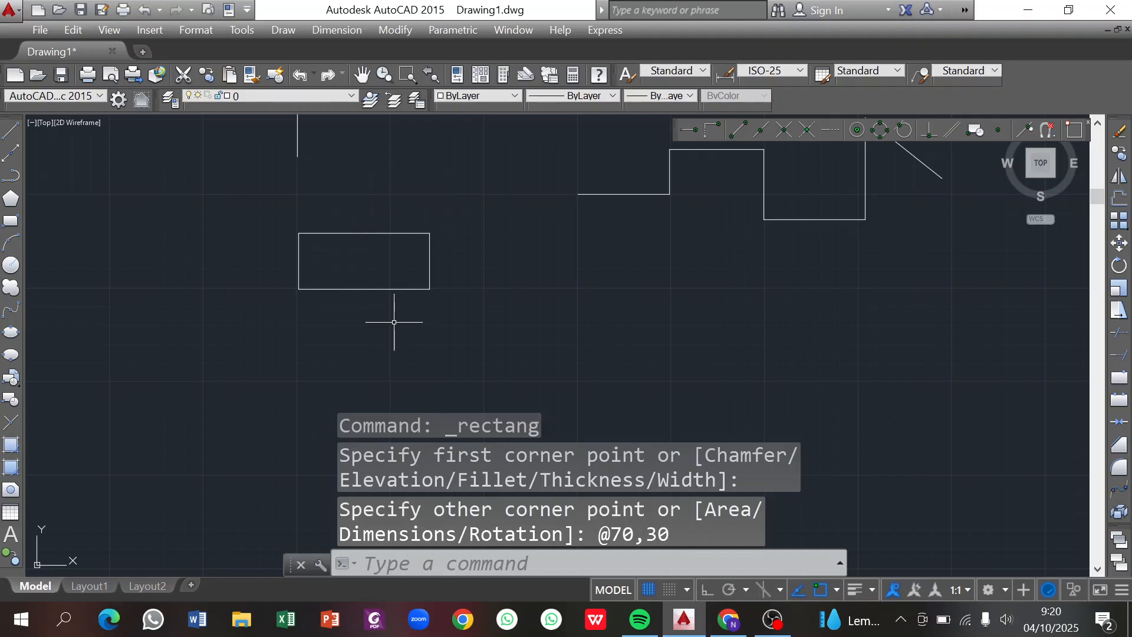
Step: Add a linear dimension to the rectangle's top edge, placing the dimension line just above it
click(339, 29)
click(345, 69)
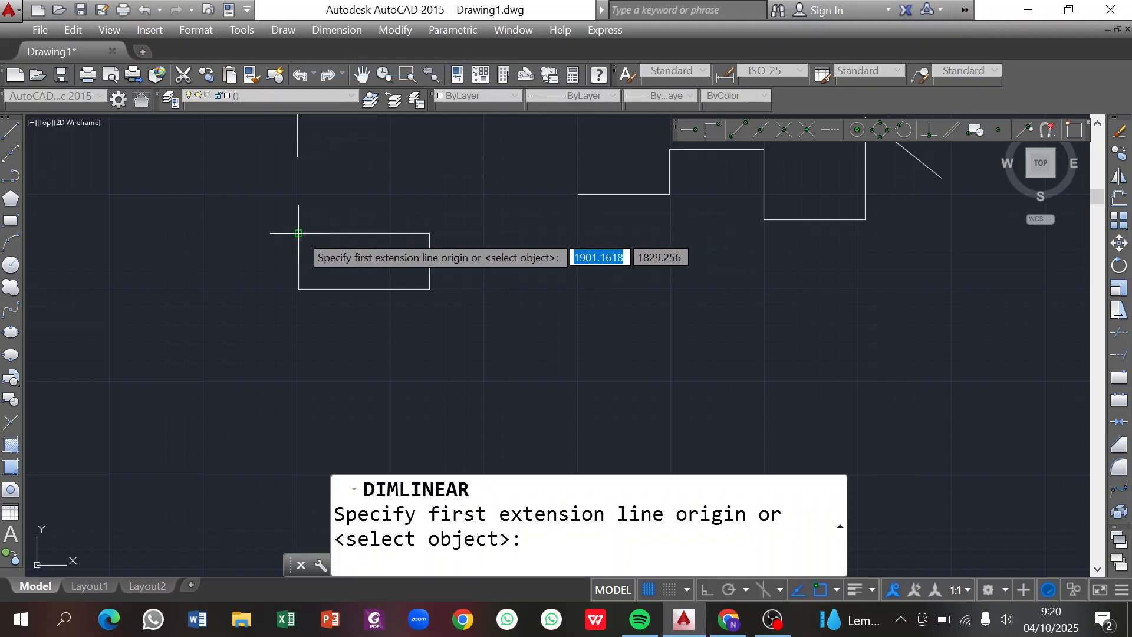
click(298, 234)
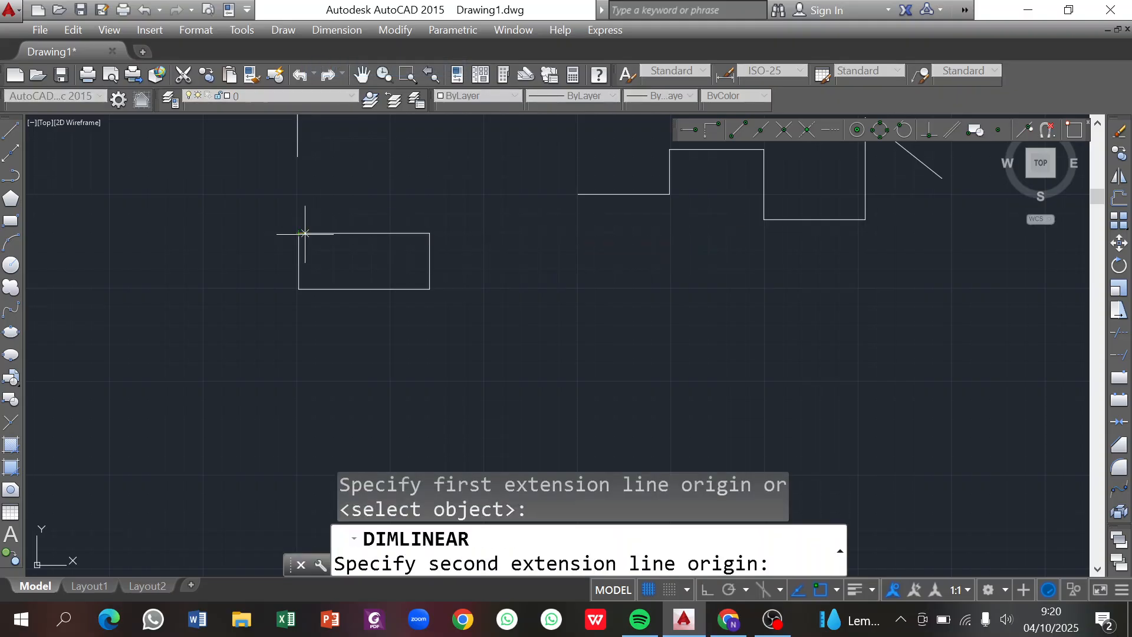
click(430, 234)
click(436, 206)
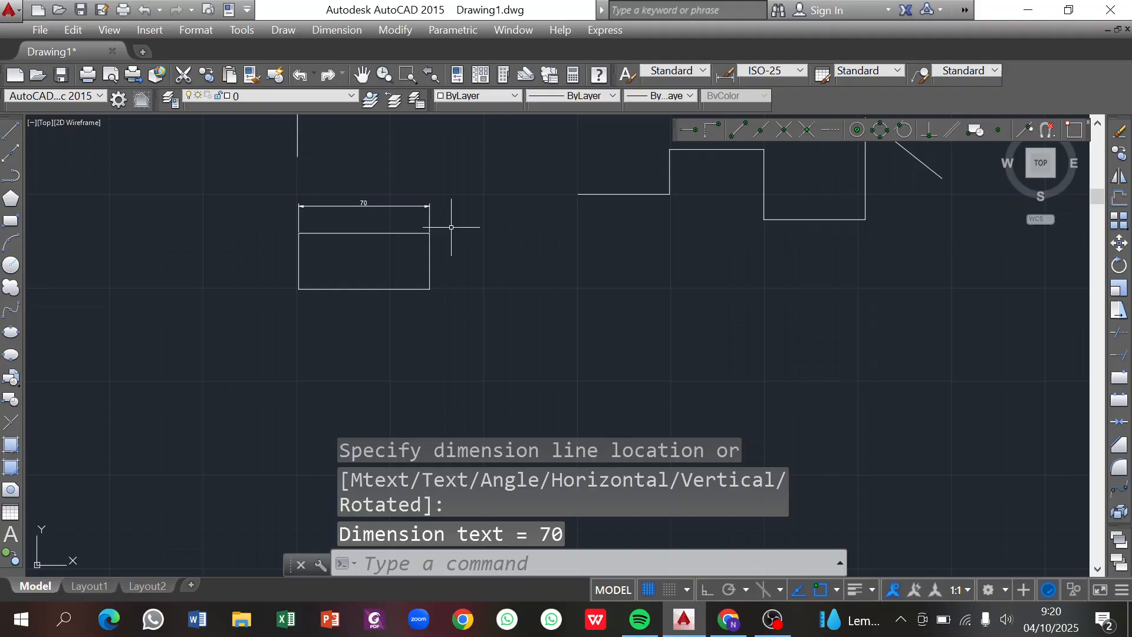
Step: Add a linear dimension to the rectangle's right edge, placing the dimension line outside to its right
click(357, 29)
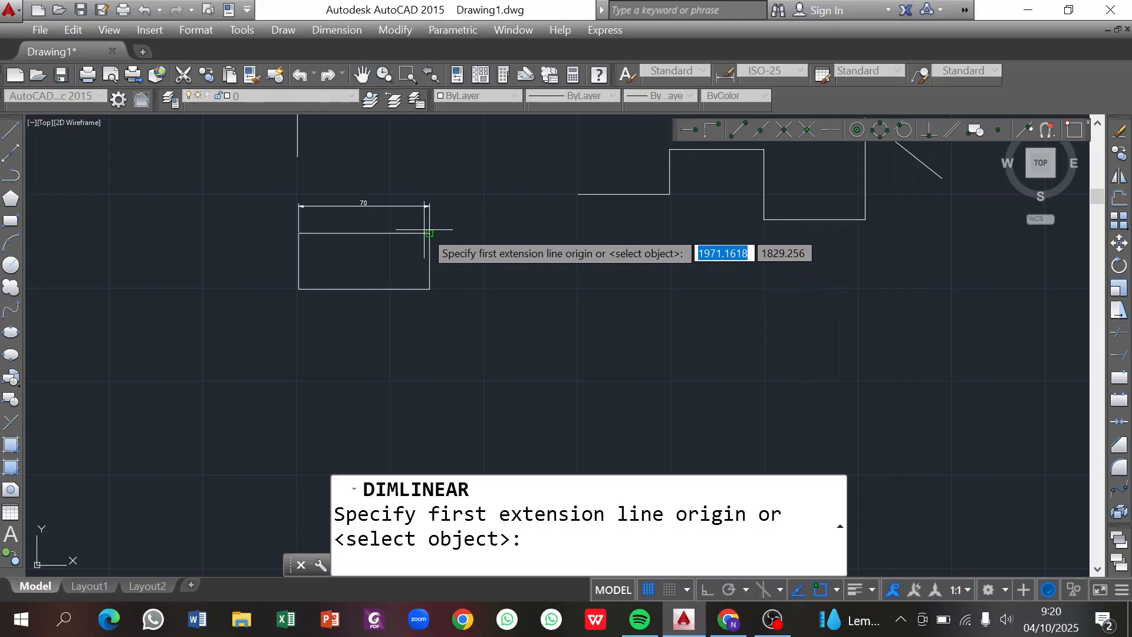
click(430, 233)
click(429, 289)
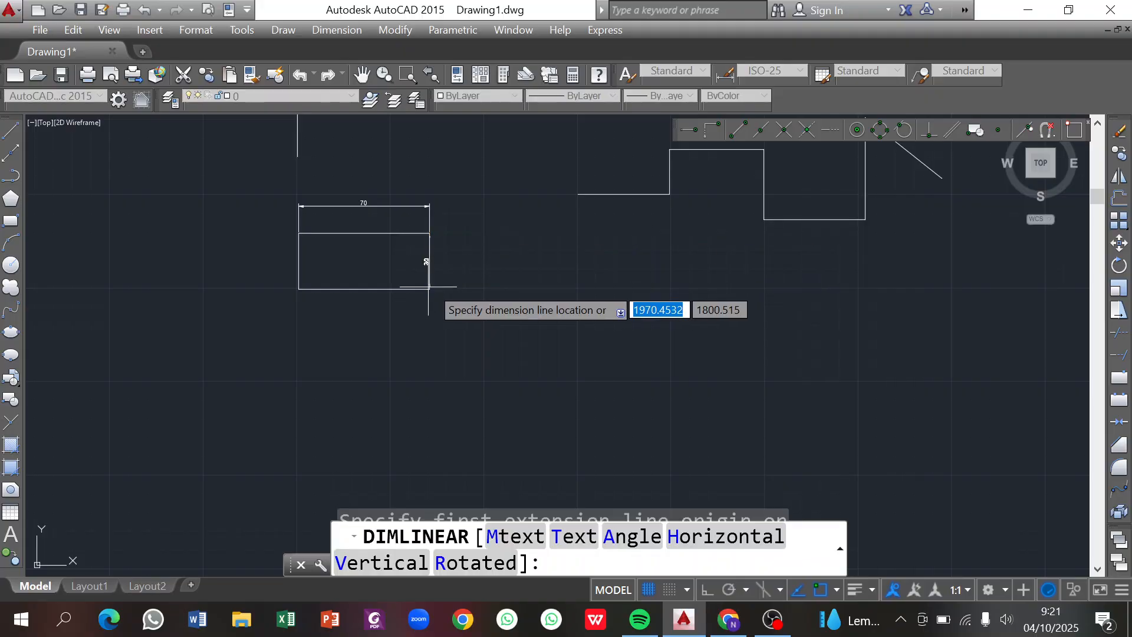
click(467, 266)
scroll(504, 273, up, 2)
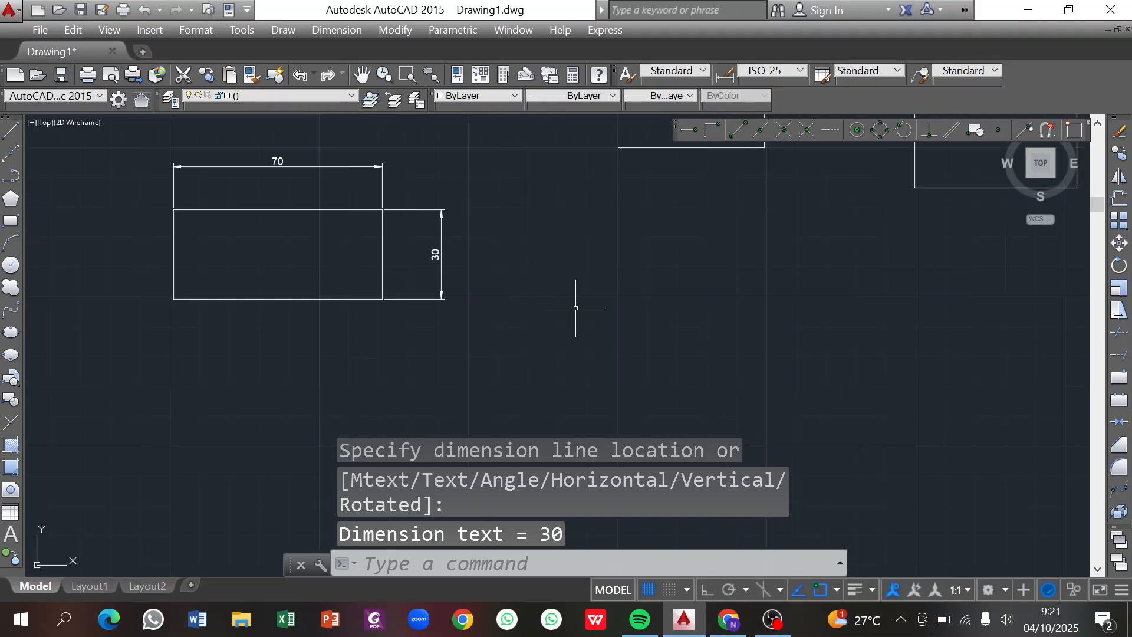
scroll(576, 308, down, 1)
scroll(578, 314, up, 1)
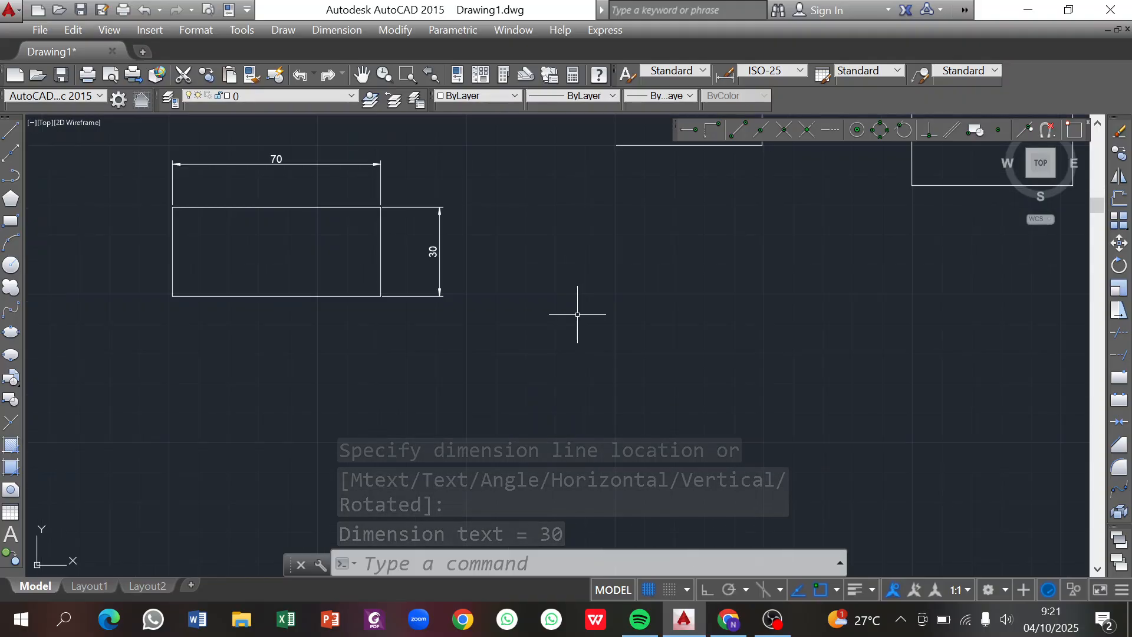
scroll(578, 315, down, 4)
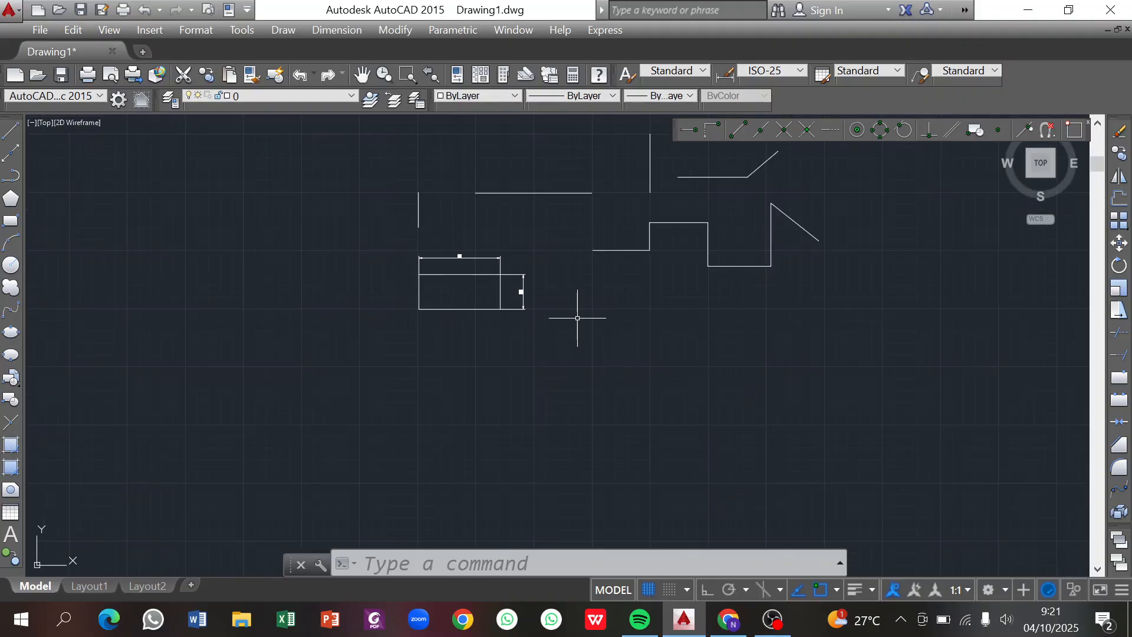
scroll(222, 271, up, 2)
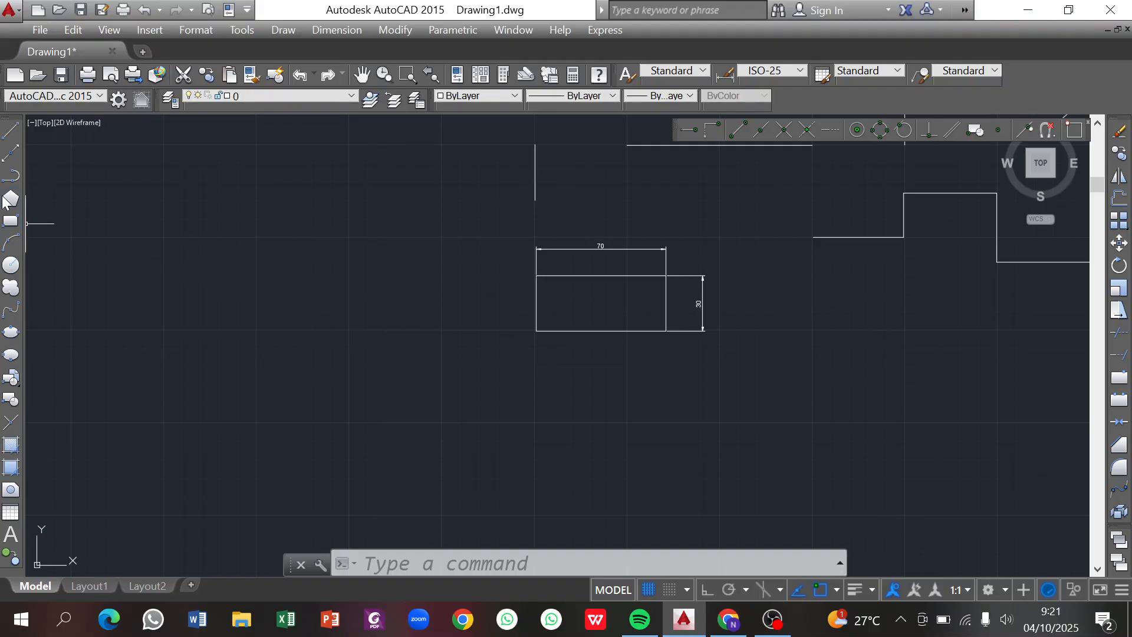
click(11, 222)
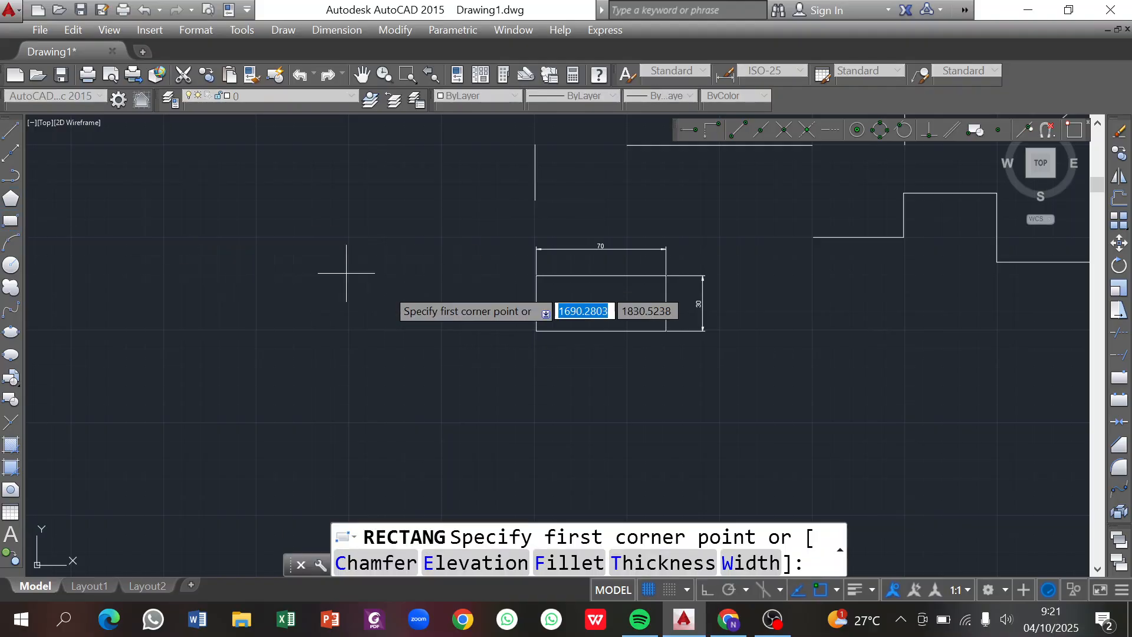
click(256, 235)
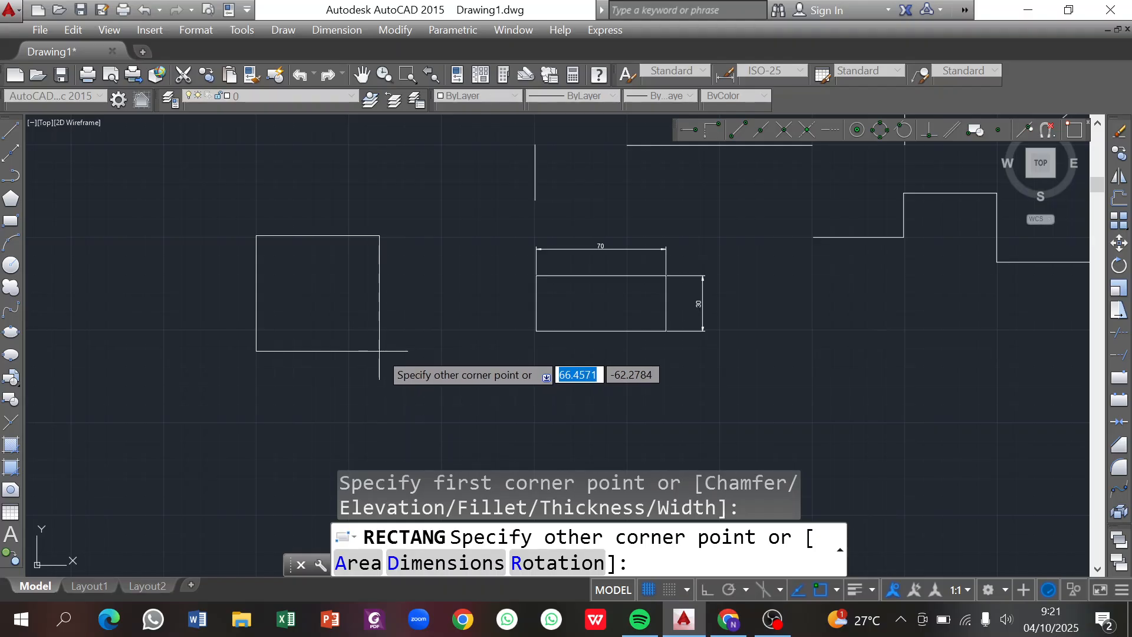
text(@)
key(BackSpace)
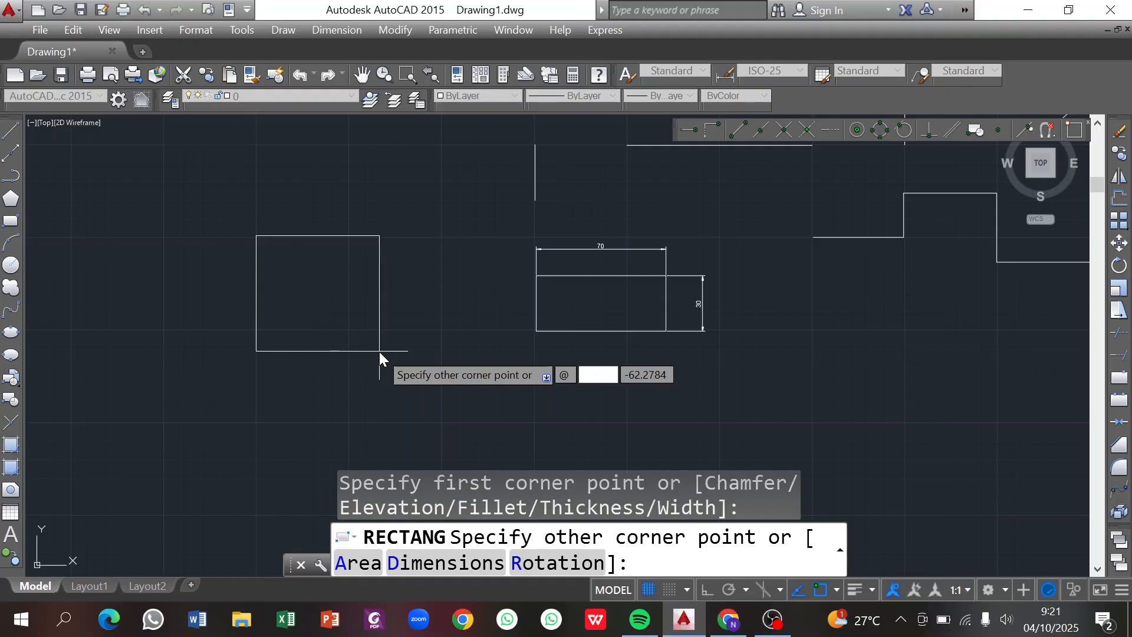
key(Escape)
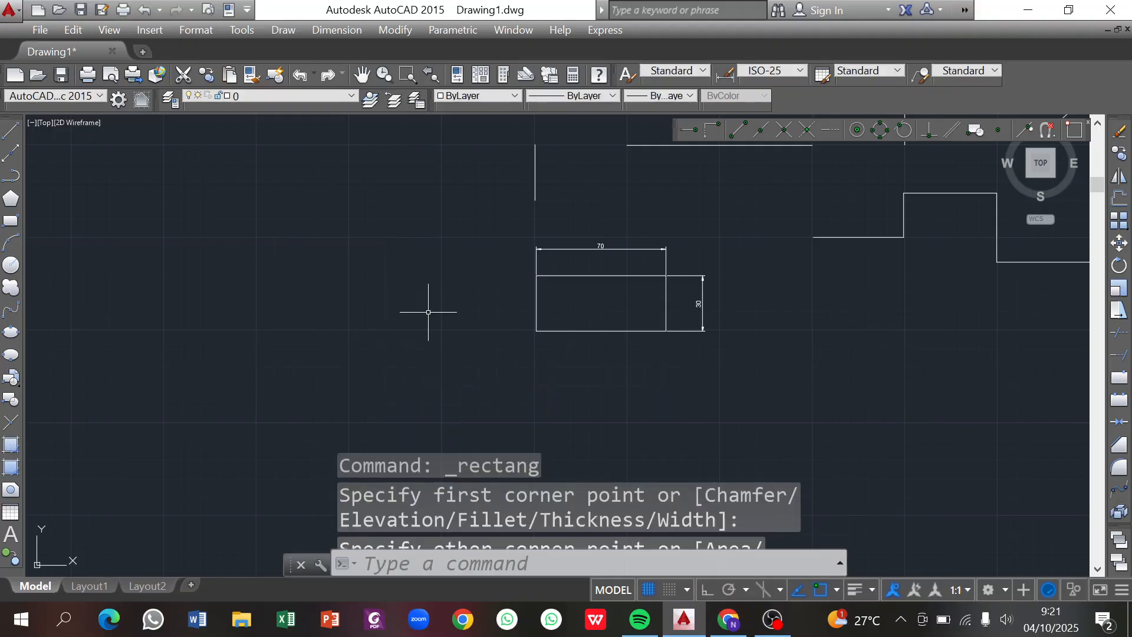
Step: Draw a 50 by 50 unit square with the Rectangle tool in the empty area to the upper left of the dimensioned rectangle
click(7, 223)
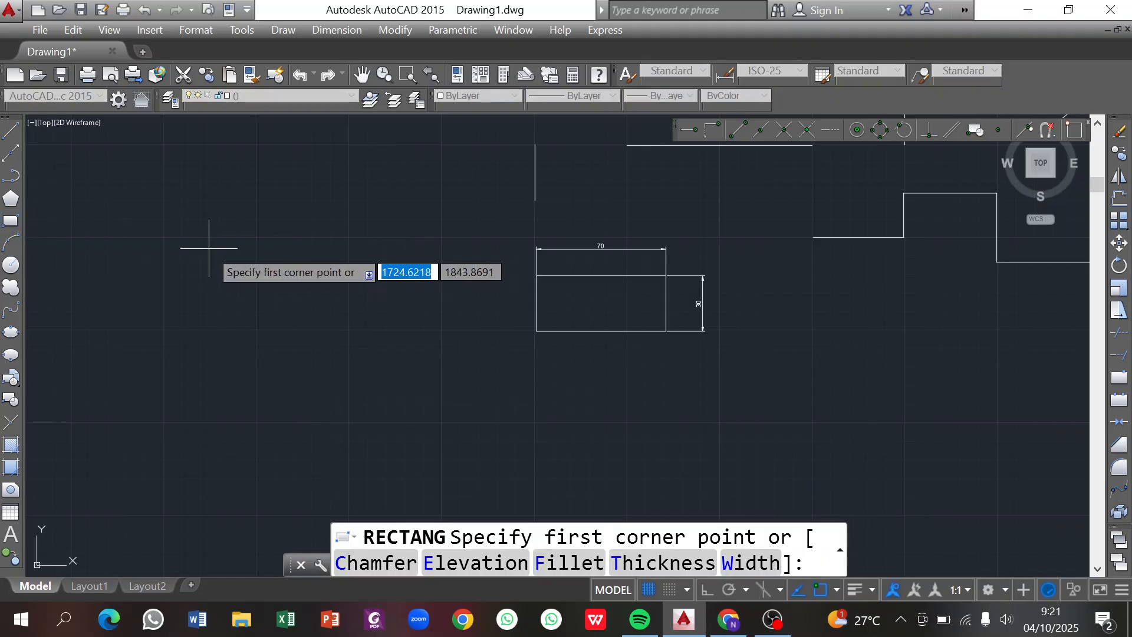
click(241, 234)
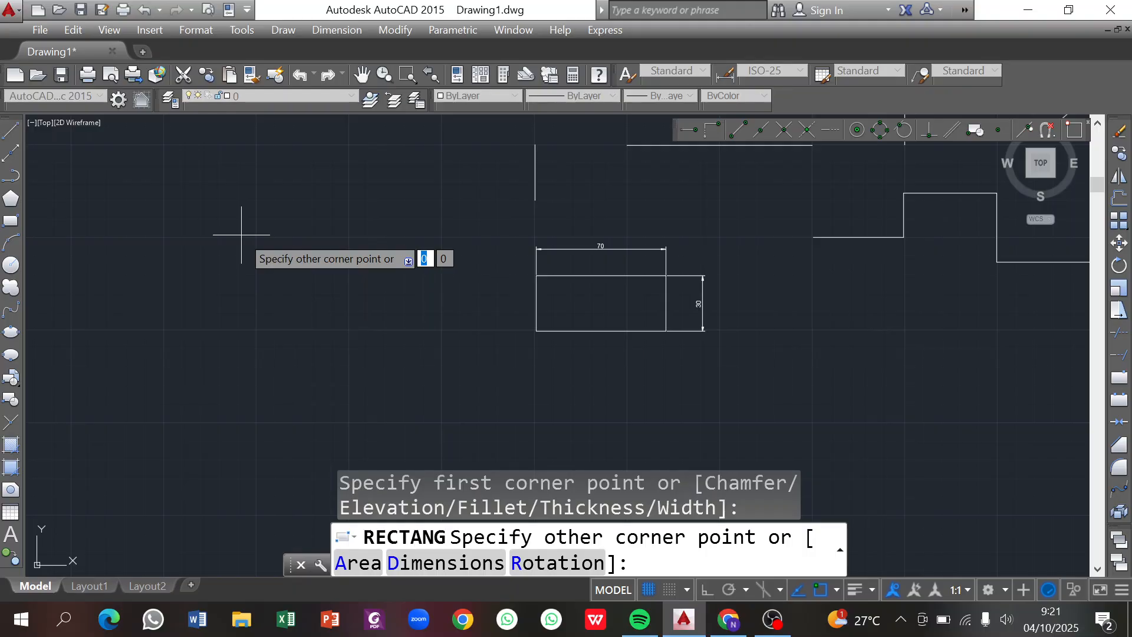
text(50)
key(Tab)
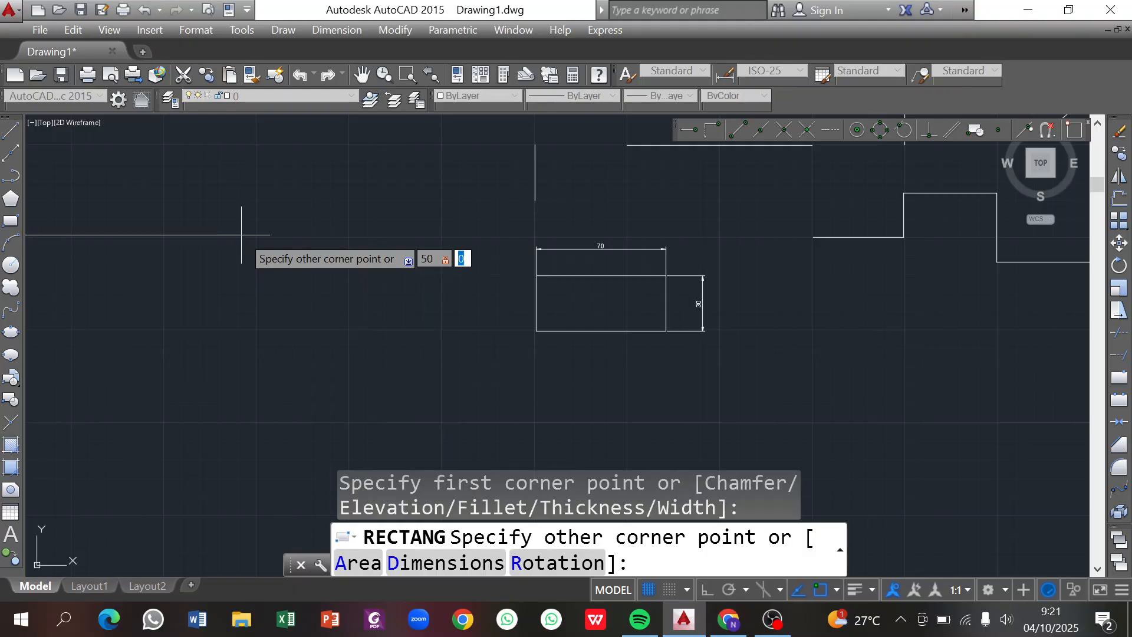
text(50)
key(Return)
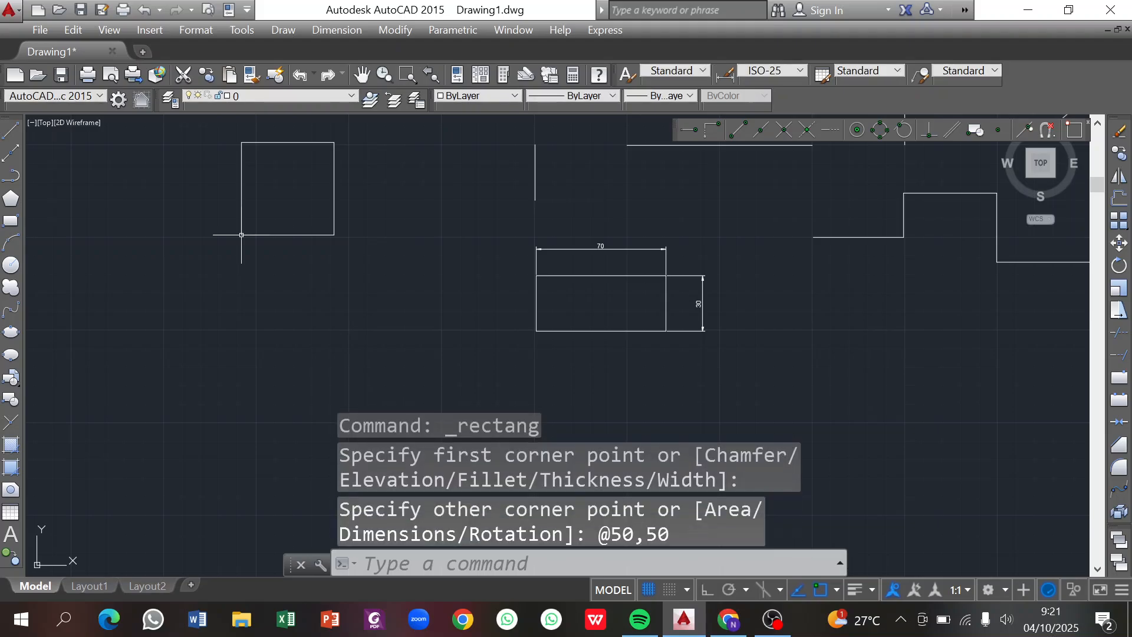
Step: Add a linear dimension to the square's bottom edge, placing the dimension line below it
click(353, 33)
click(365, 67)
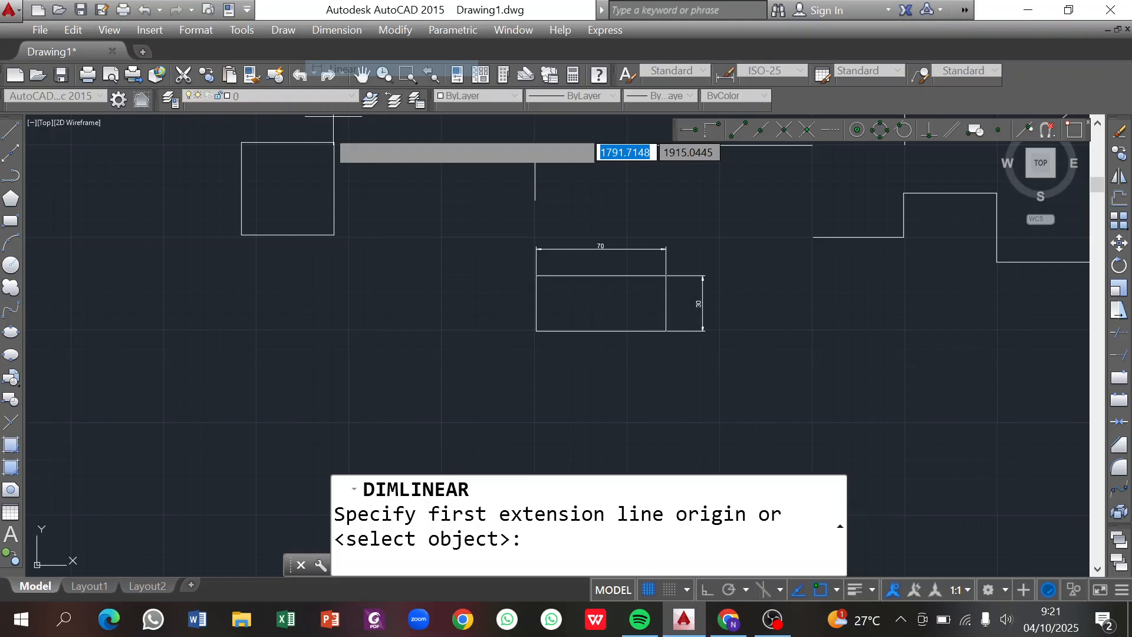
click(243, 234)
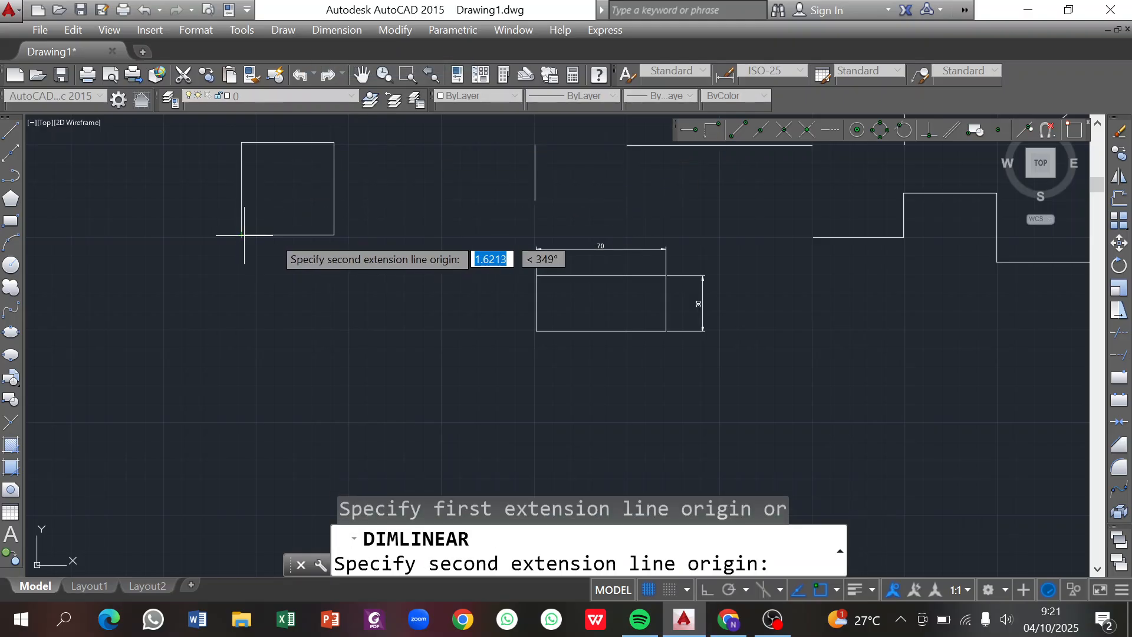
click(334, 235)
click(324, 280)
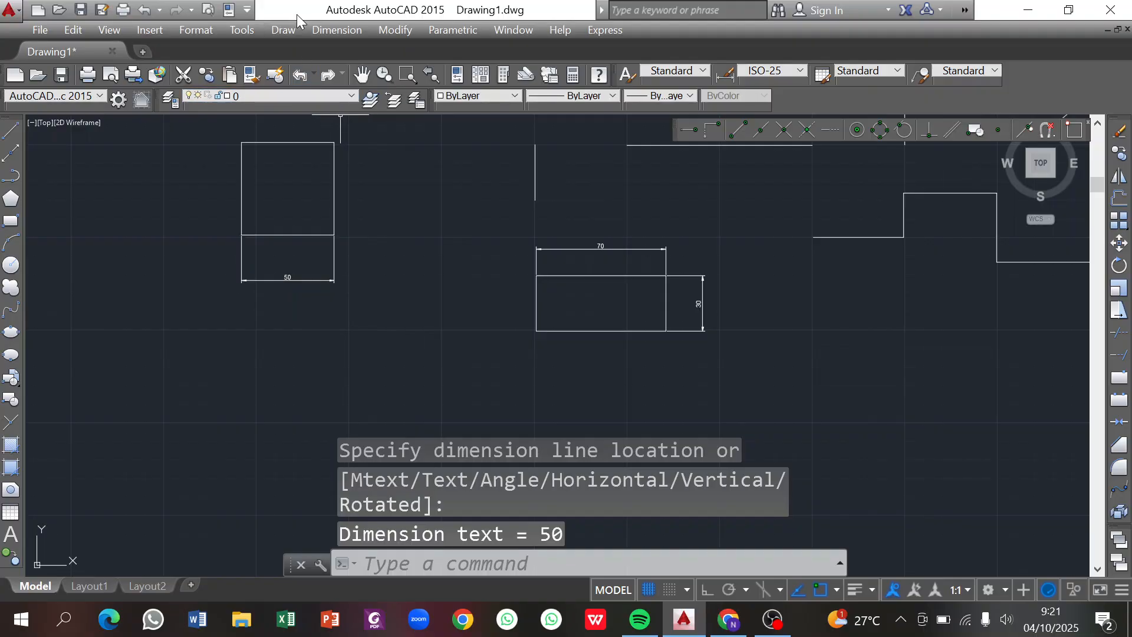
Step: Add a linear dimension to the square's right edge, placing the dimension line outside to its right
click(337, 29)
click(323, 69)
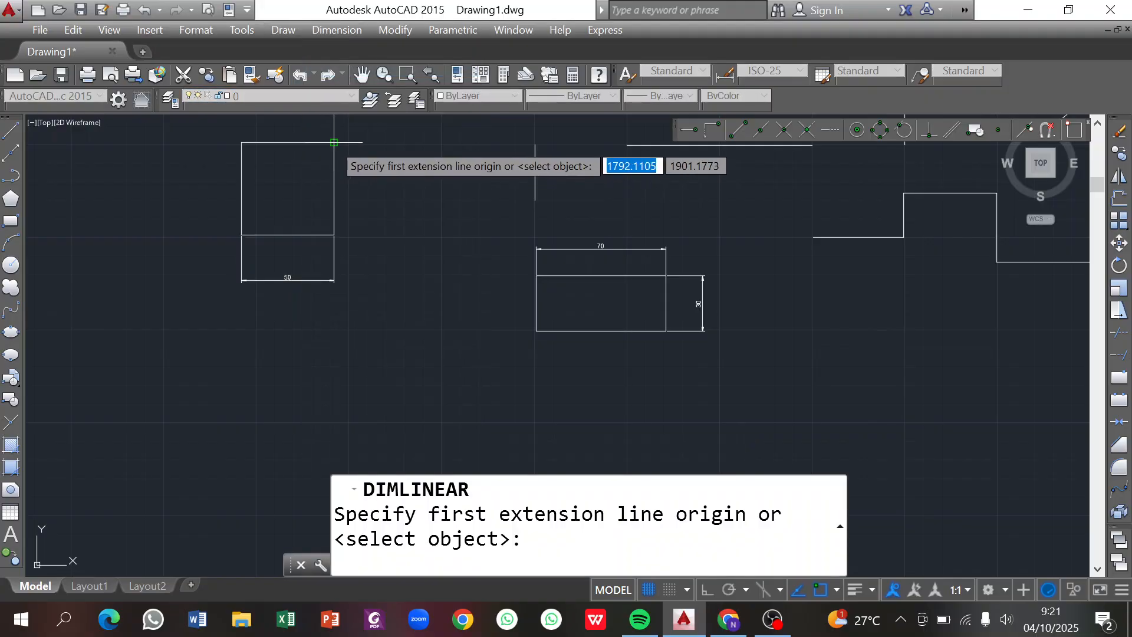
click(334, 142)
click(333, 235)
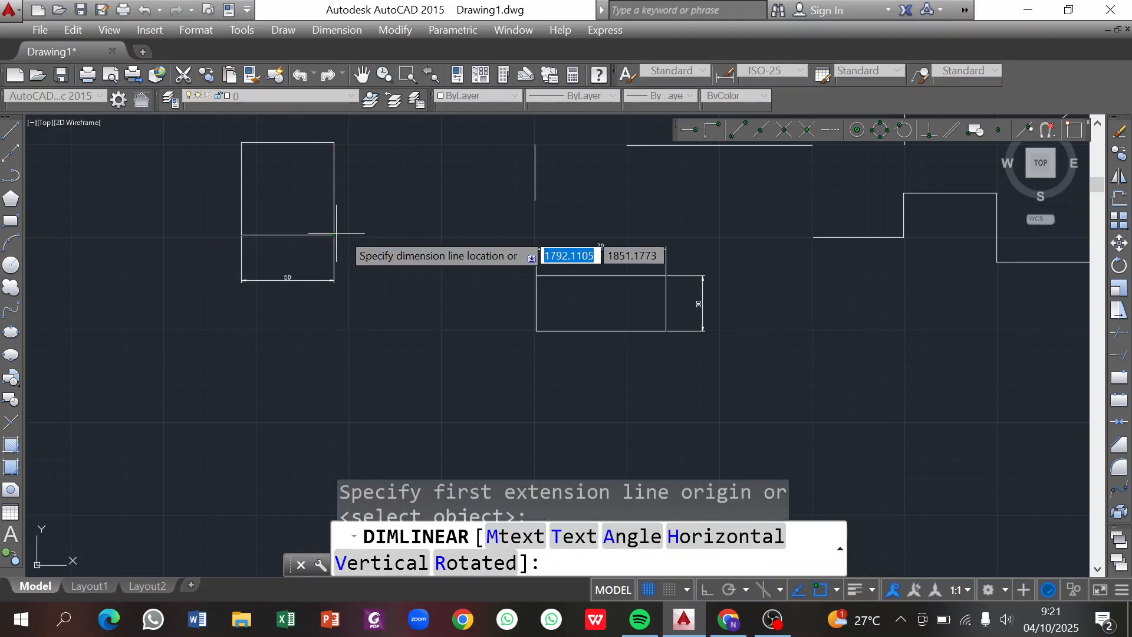
click(374, 188)
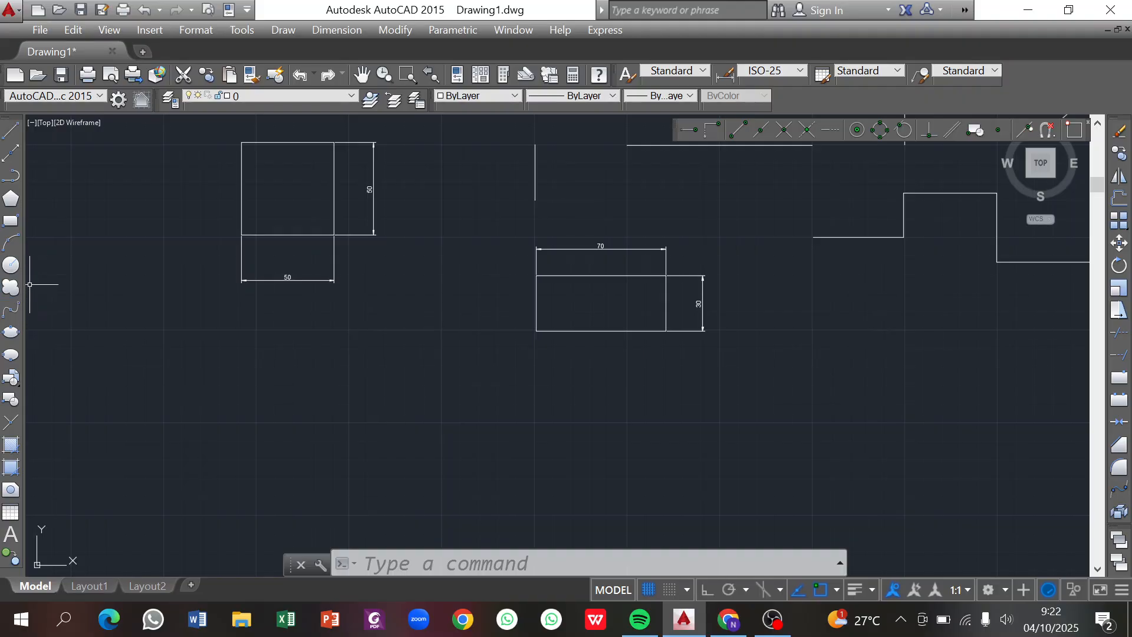
Step: Draw a circle with a radius of 50 units in the empty area below the dimensioned square
click(12, 266)
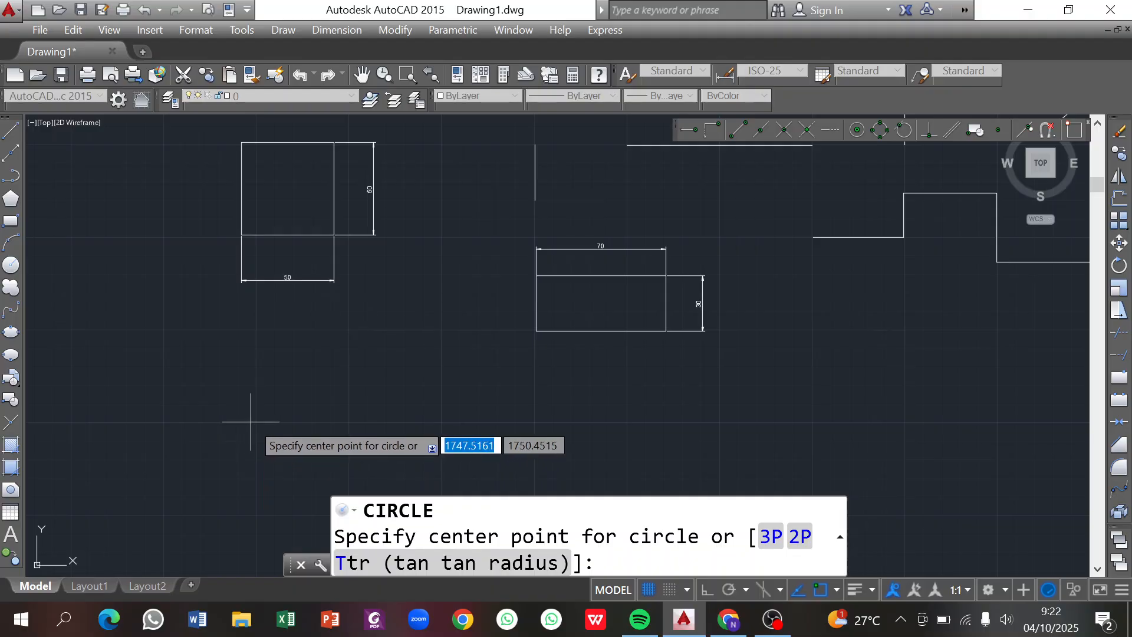
click(349, 421)
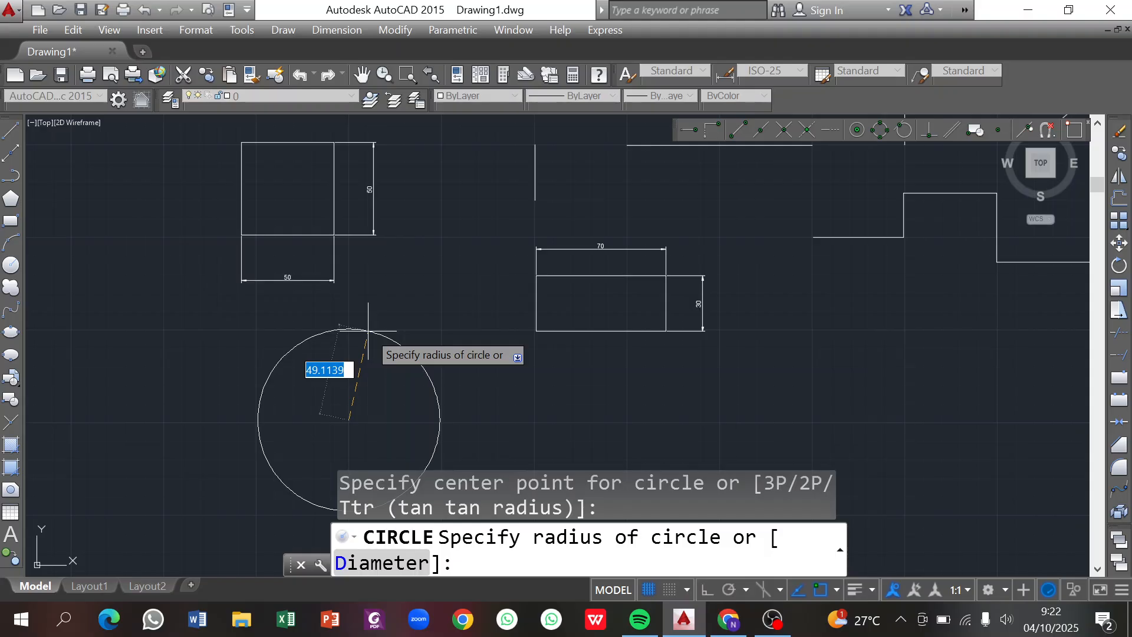
text(50)
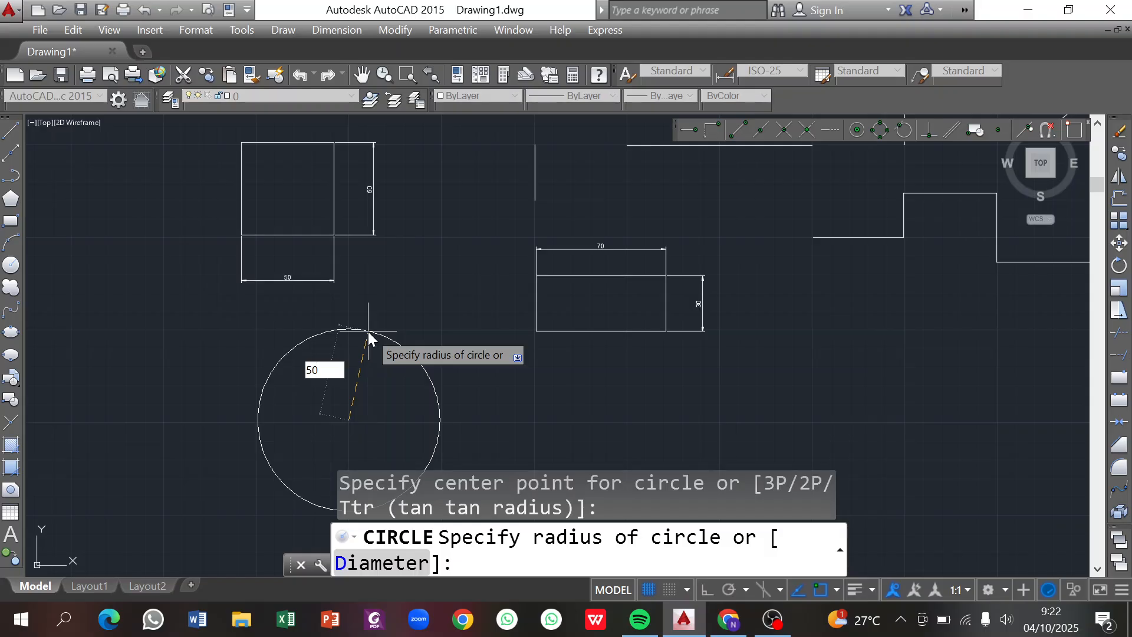
key(Return)
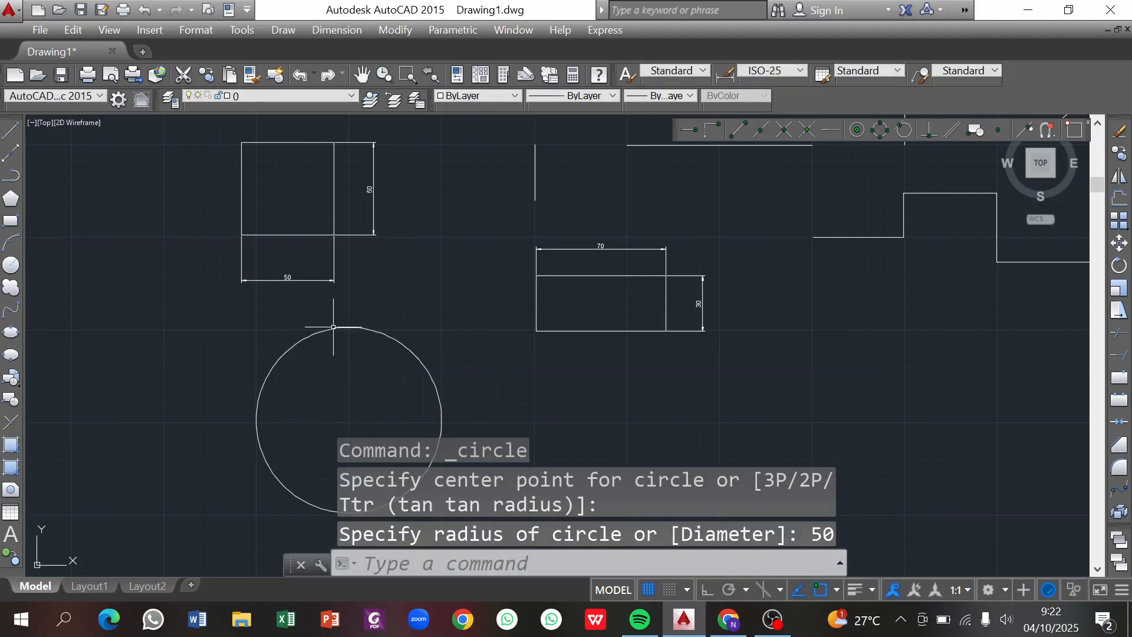
Step: Add a radius dimension to the circle, placing its text outside the circle to the right, slightly above centre height
click(356, 30)
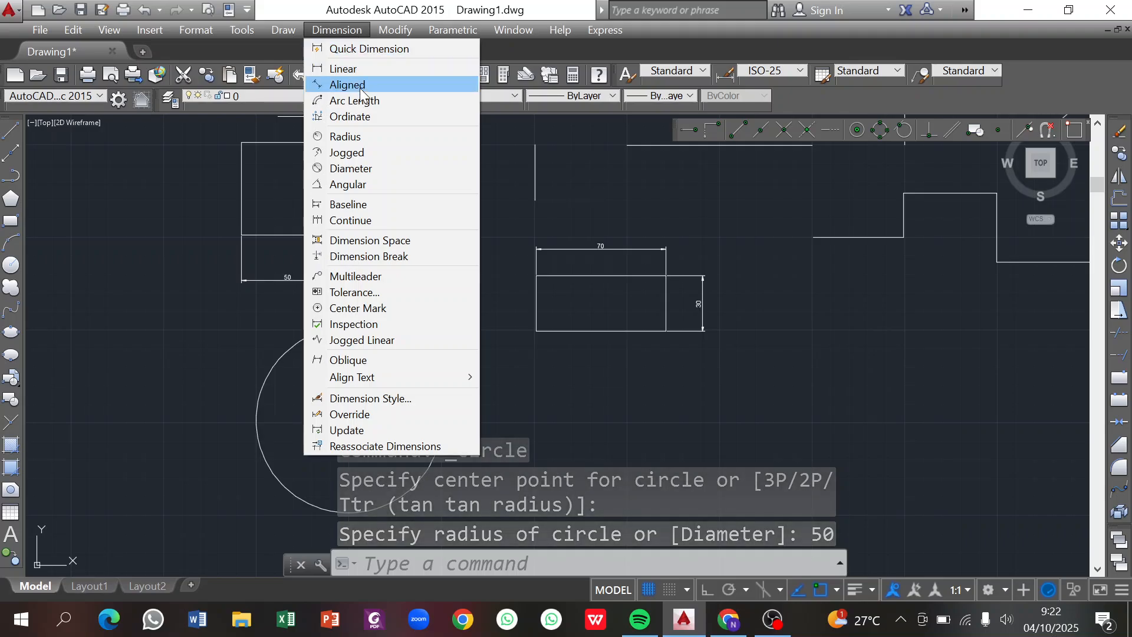
click(362, 135)
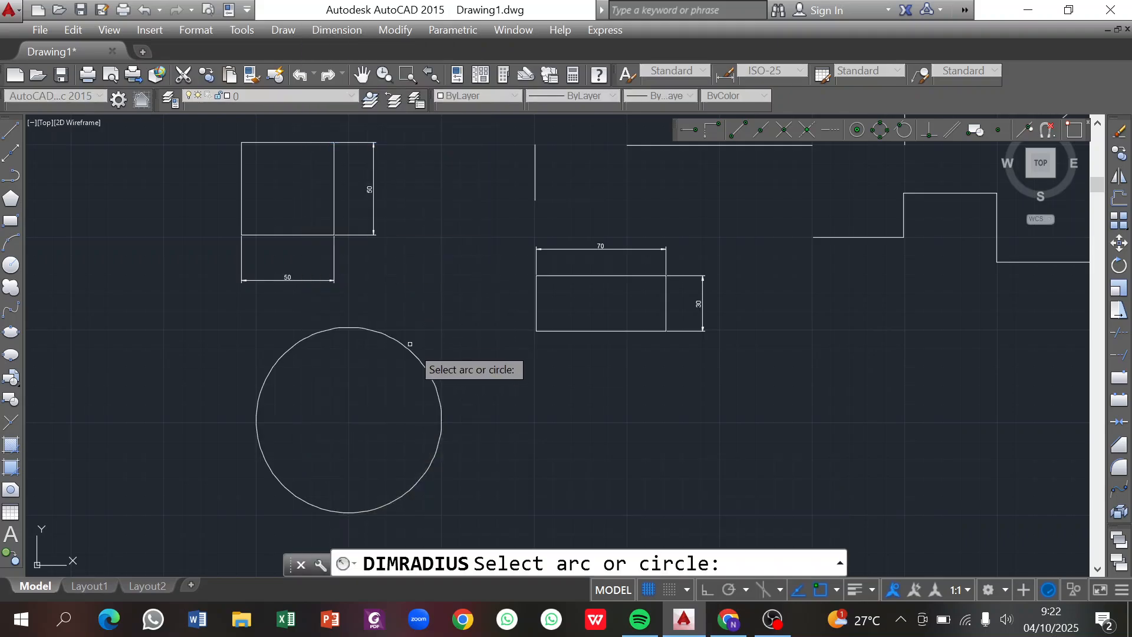
click(434, 381)
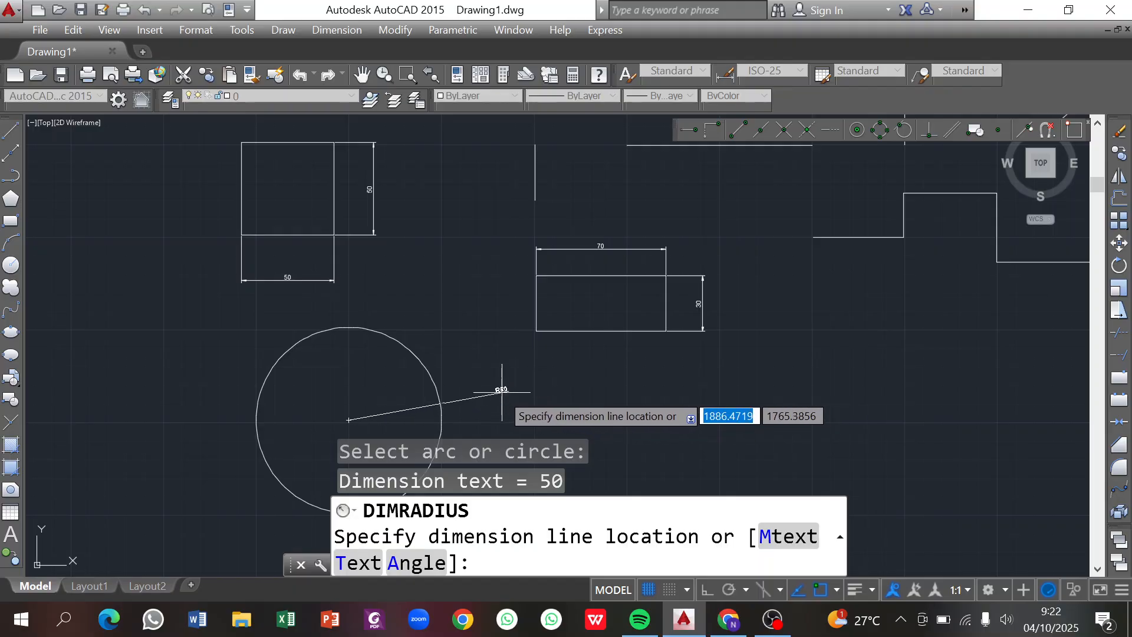
click(503, 393)
scroll(502, 394, up, 4)
scroll(501, 394, down, 5)
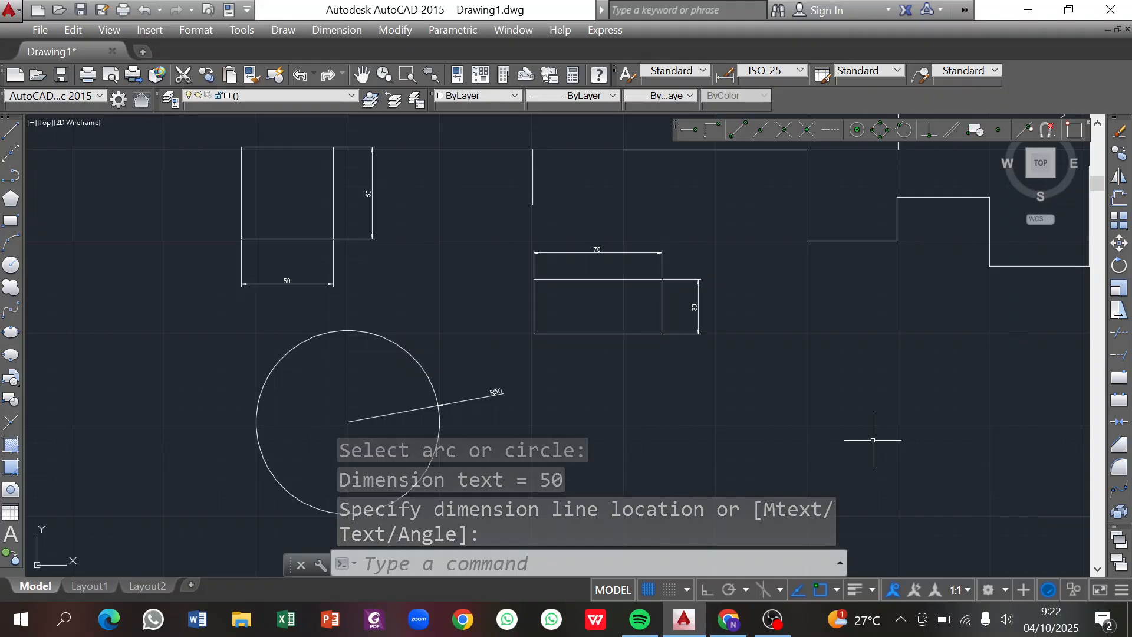
scroll(873, 430, up, 2)
scroll(872, 430, down, 4)
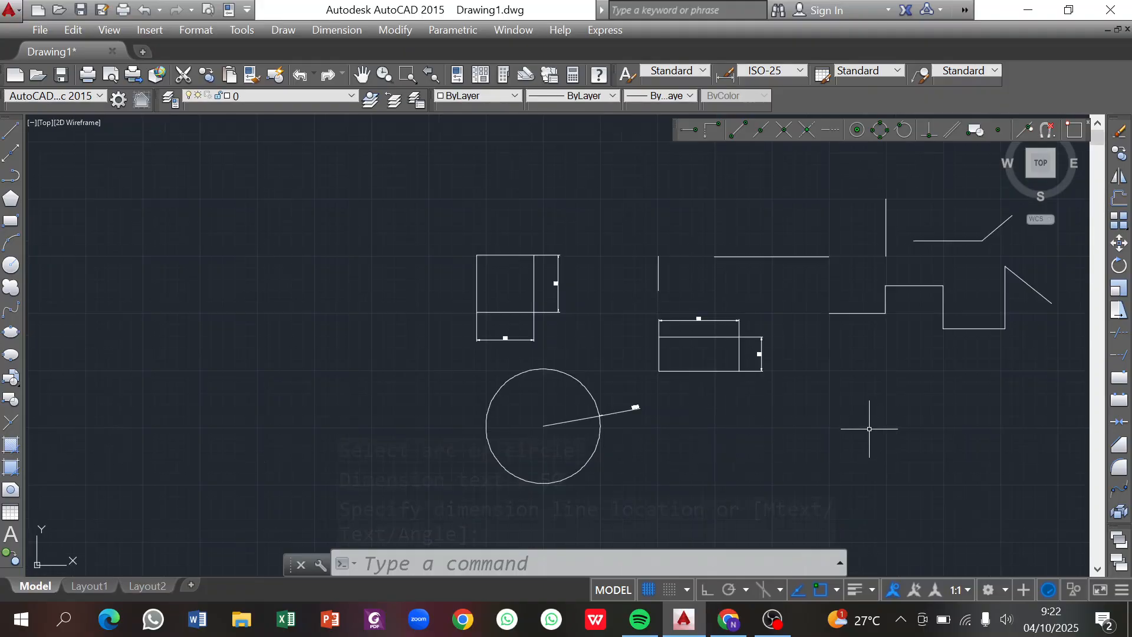
scroll(870, 429, up, 2)
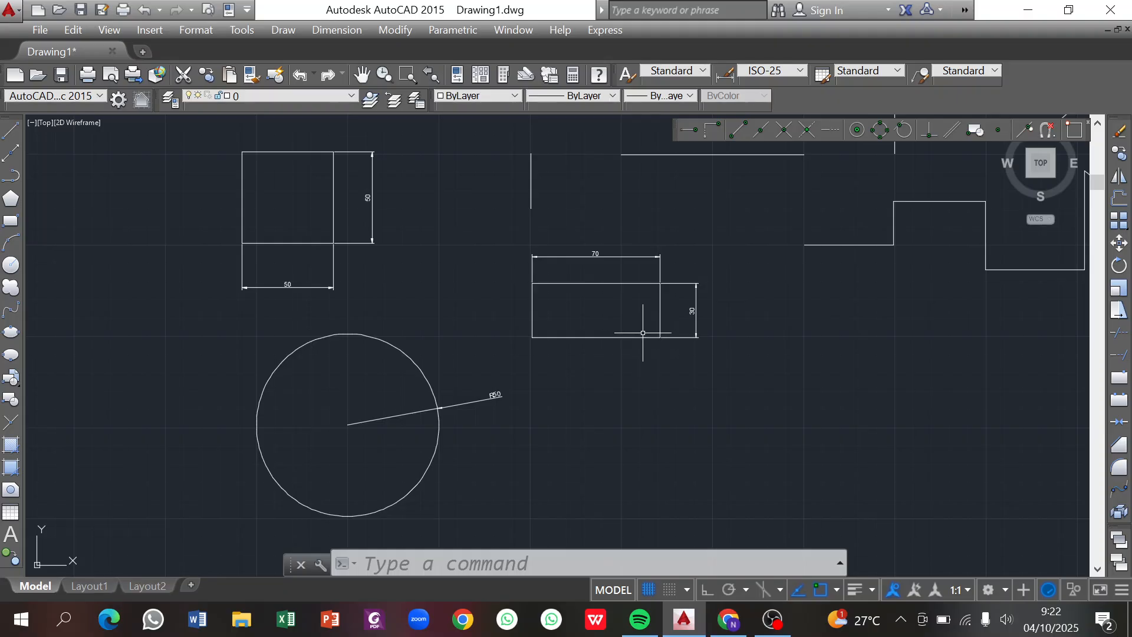